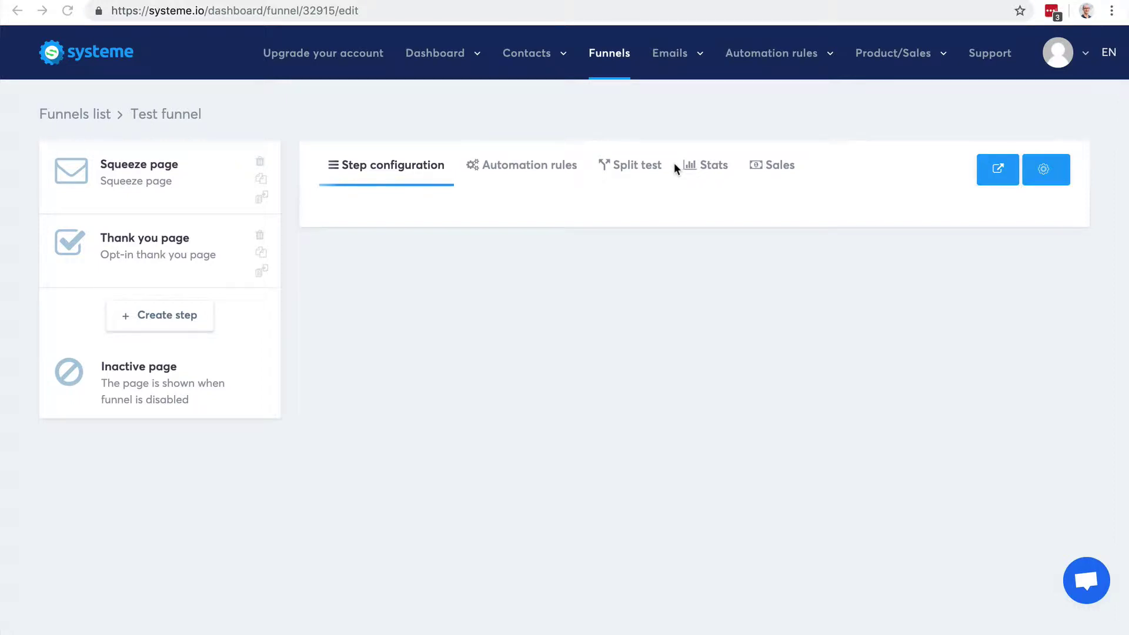
# - Create a funnel named "List building" with the goal Build an audience and U.S. Dollar as its currency
pyautogui.click(605, 48)
pyautogui.click(605, 53)
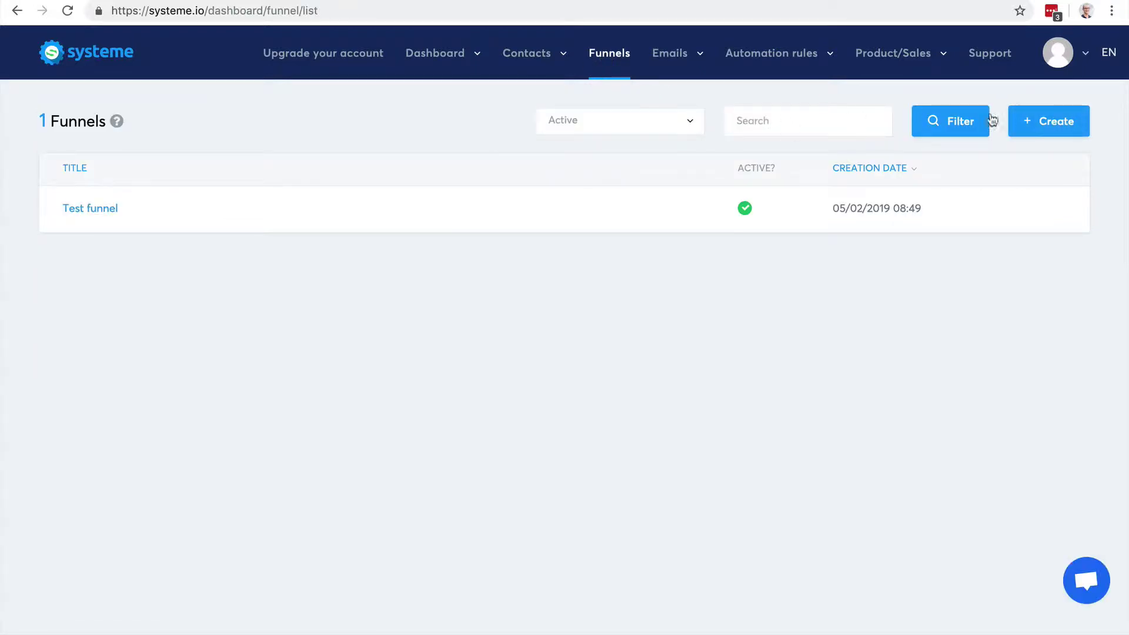
pyautogui.click(1059, 120)
pyautogui.click(408, 171)
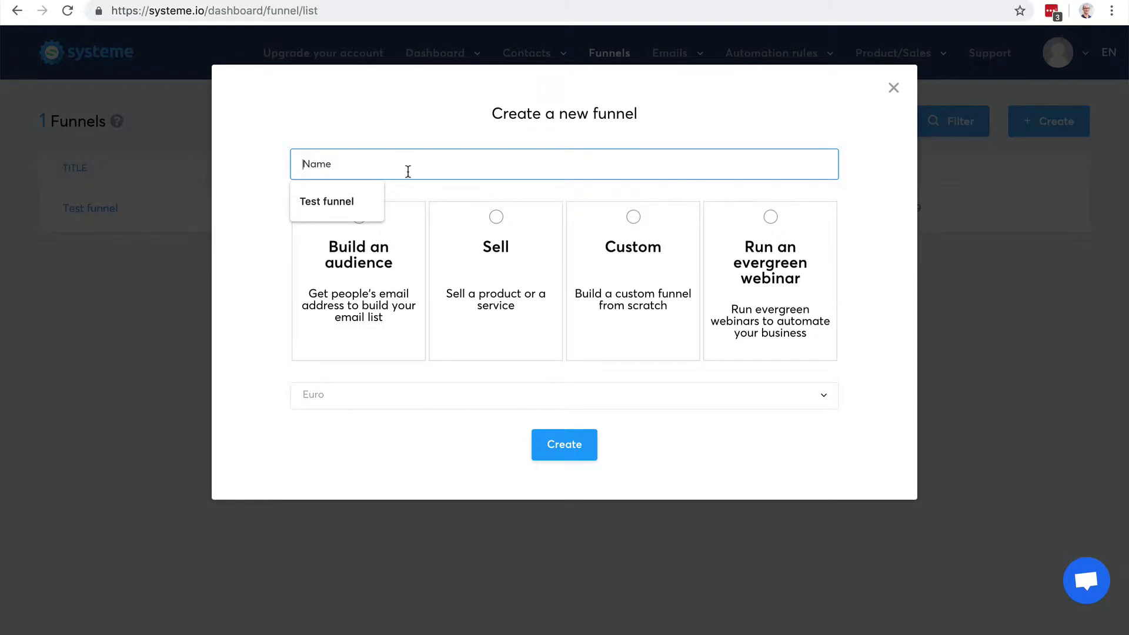
pyautogui.write('List building')
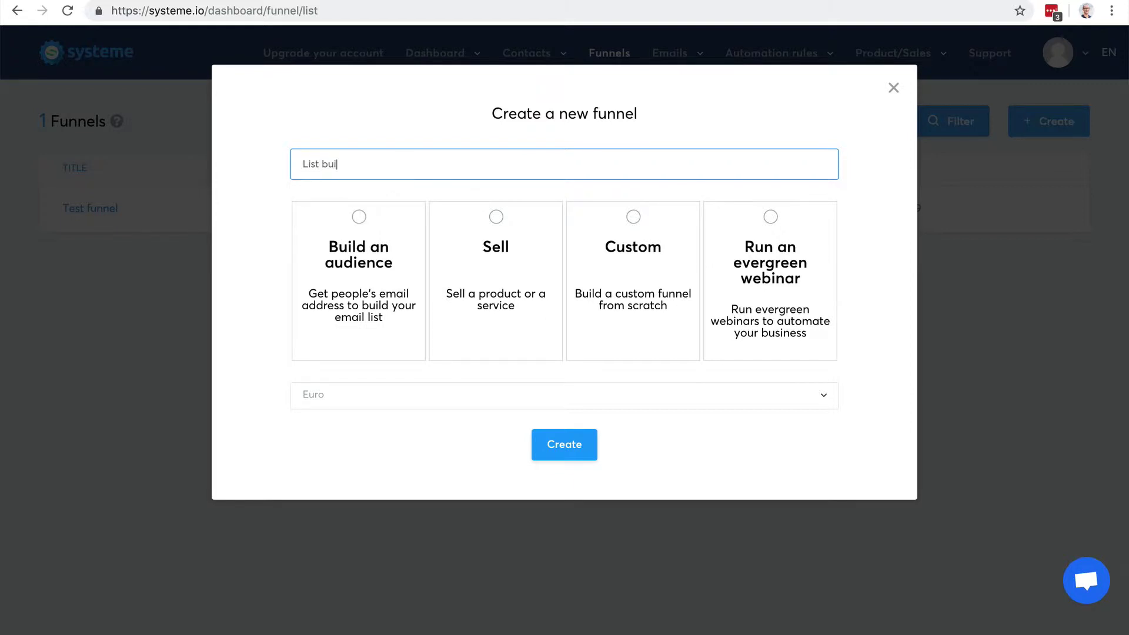
pyautogui.click(356, 218)
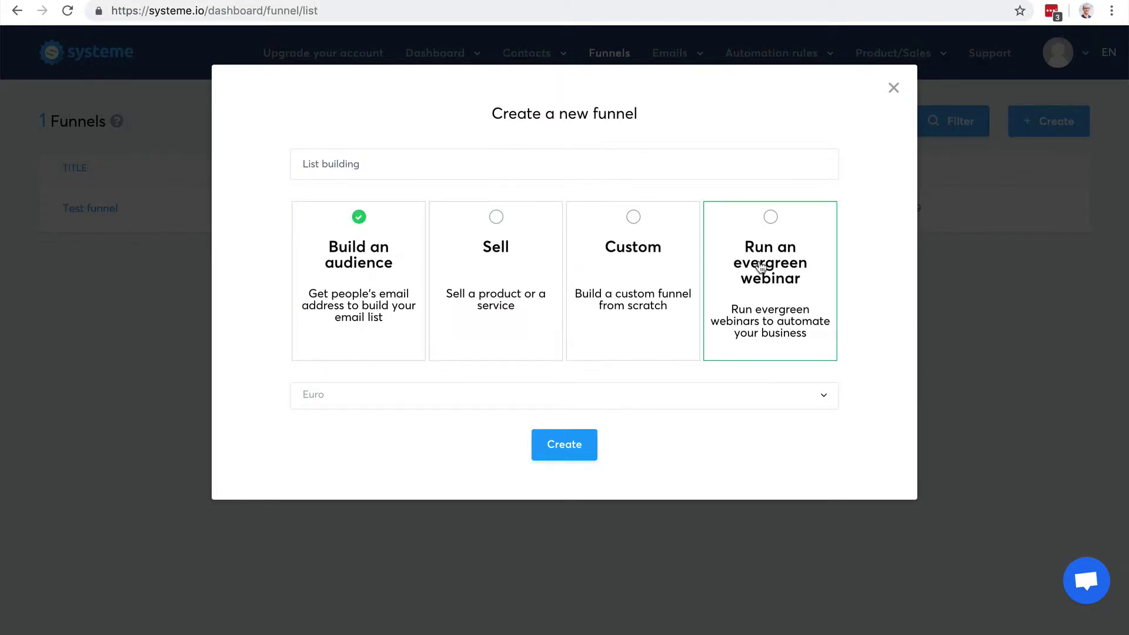
pyautogui.click(770, 404)
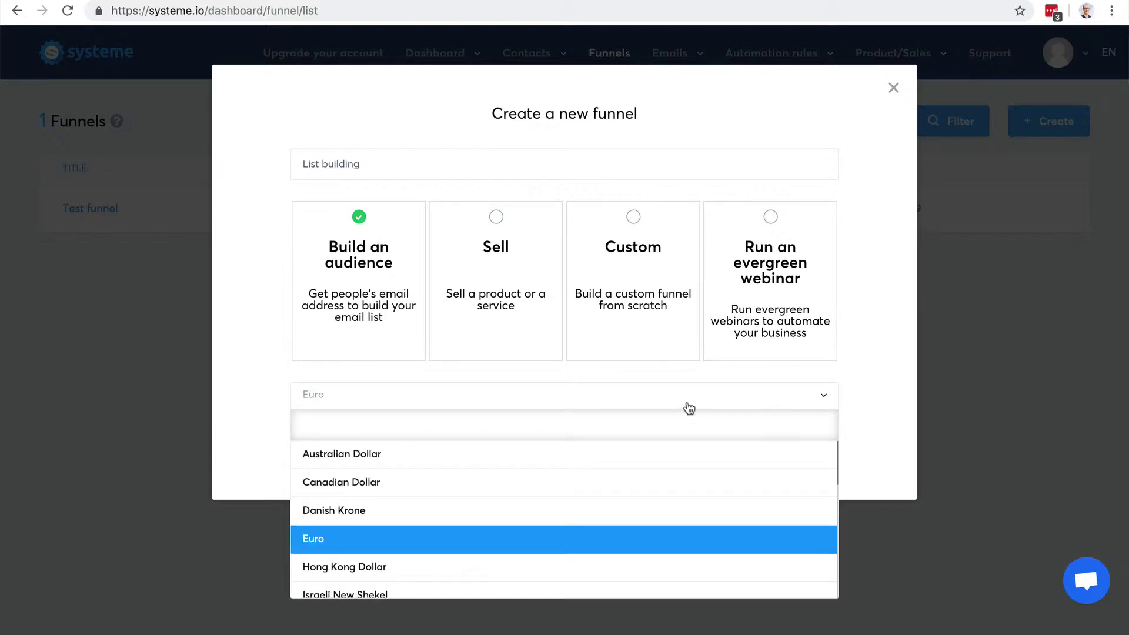
pyautogui.write('us')
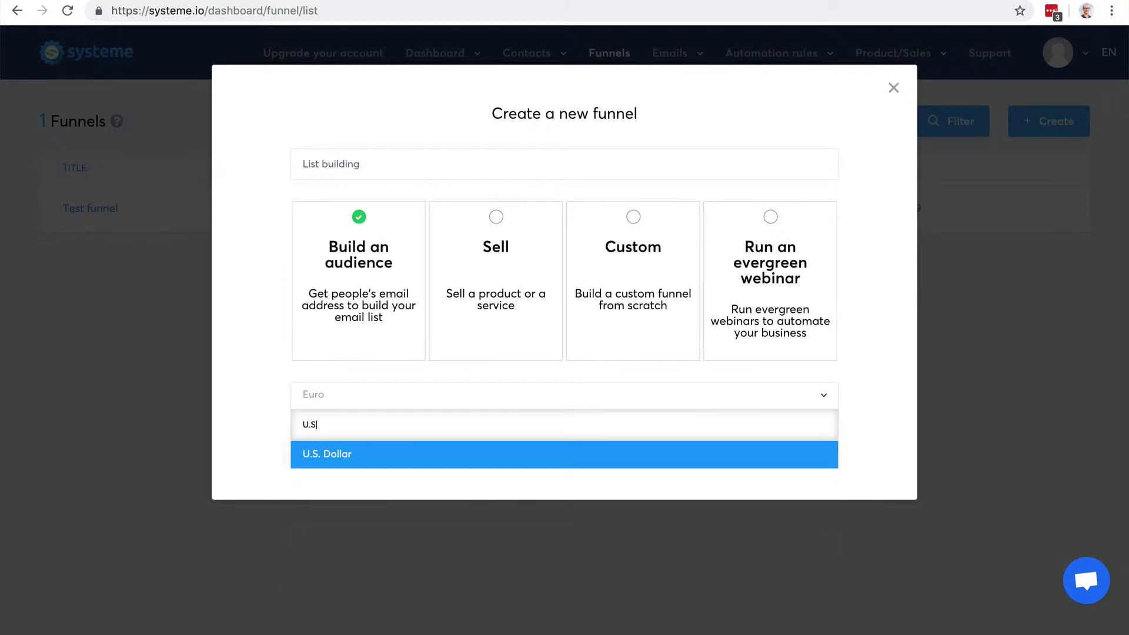
pyautogui.press('Return')
pyautogui.click(570, 443)
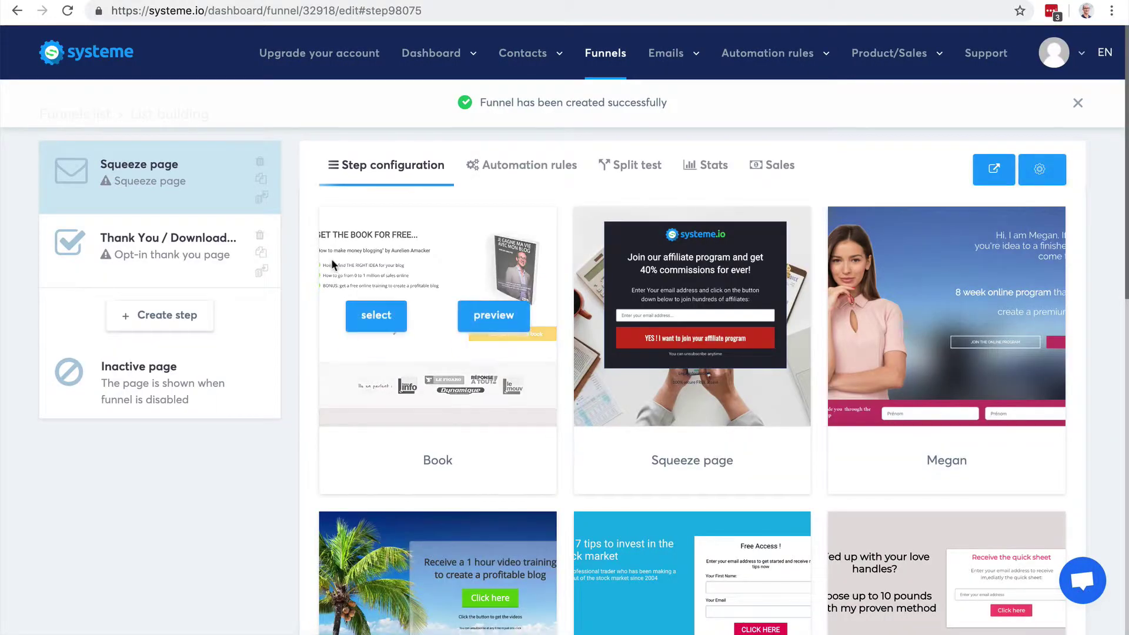
# - Choose a ready-made template for the Squeeze page step and another for the Thank You / Download step
pyautogui.scroll(-5, 1057, 269)
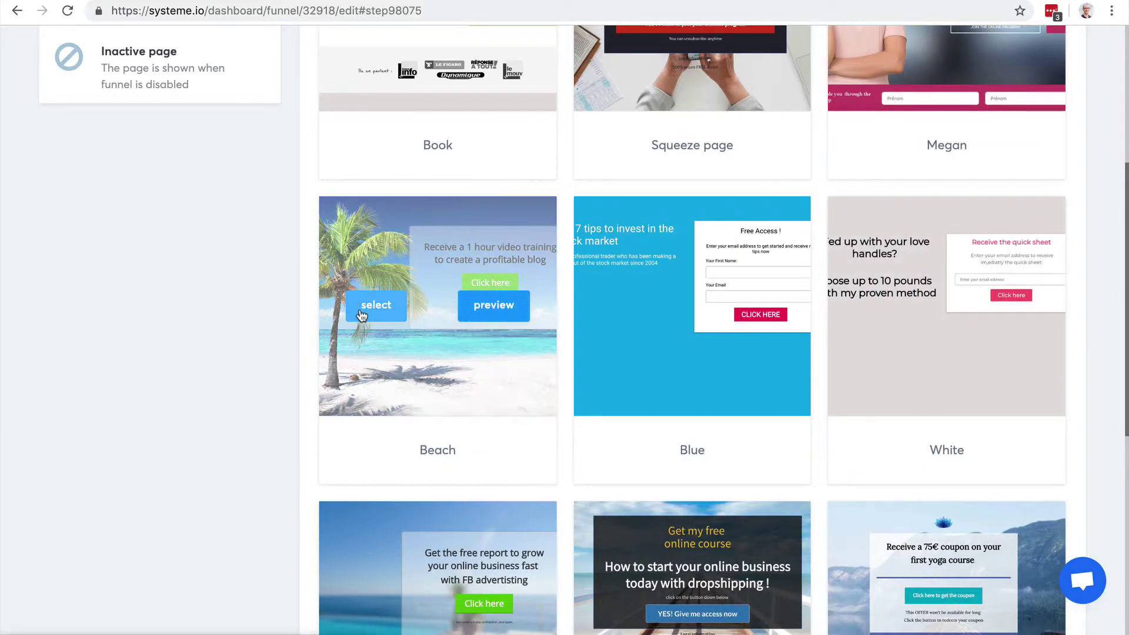
pyautogui.scroll(-1, 734, 326)
pyautogui.scroll(-3, 735, 326)
pyautogui.click(613, 386)
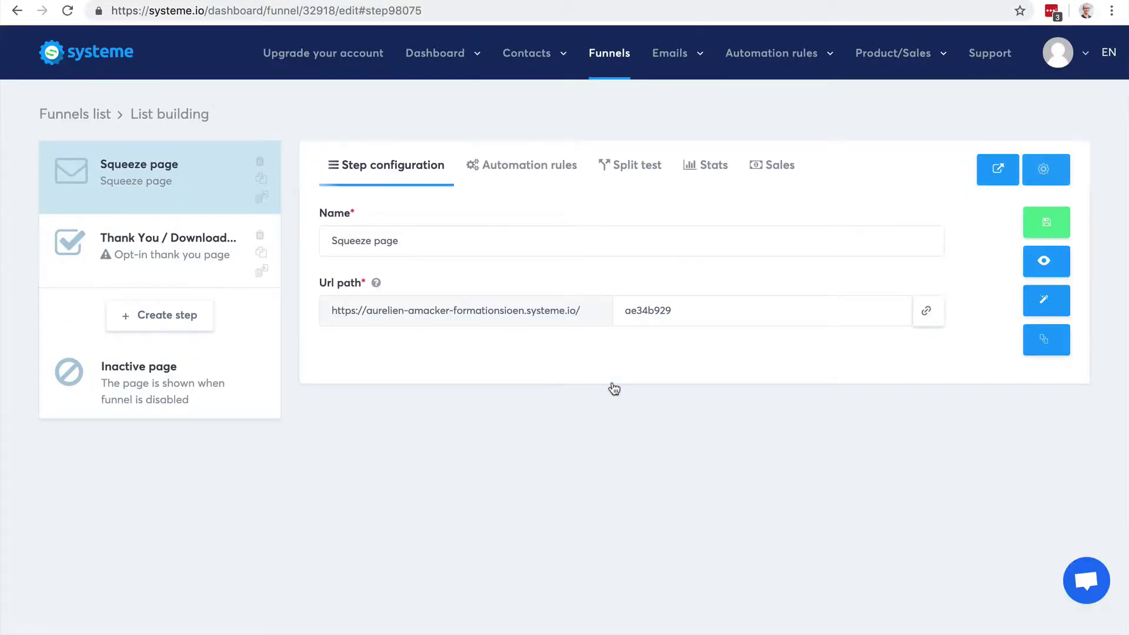
pyautogui.click(188, 259)
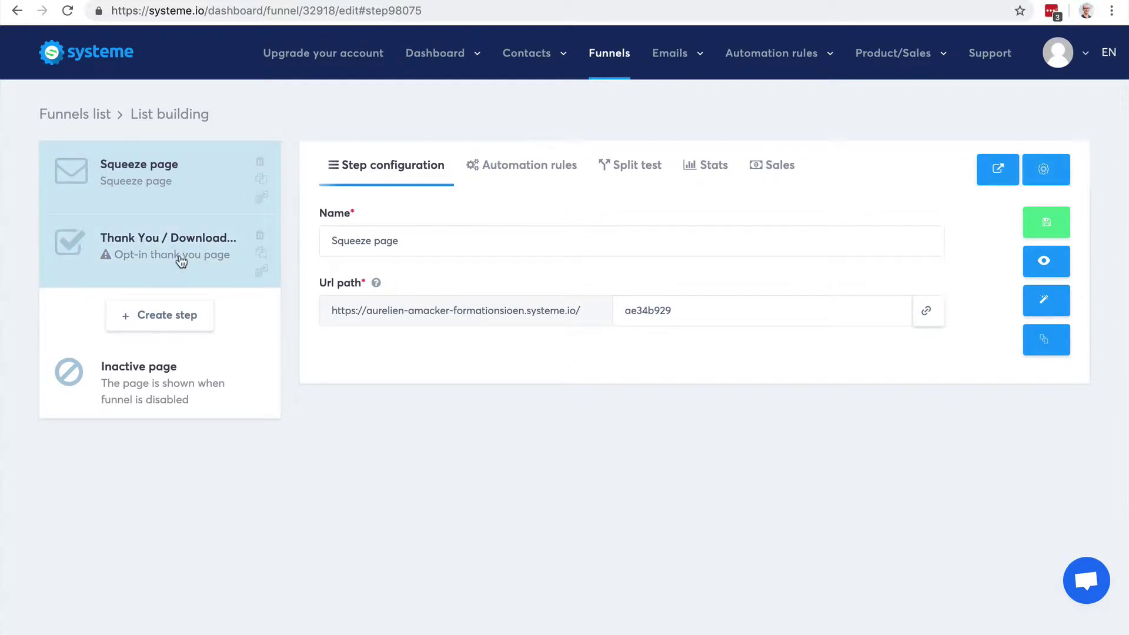
pyautogui.click(634, 327)
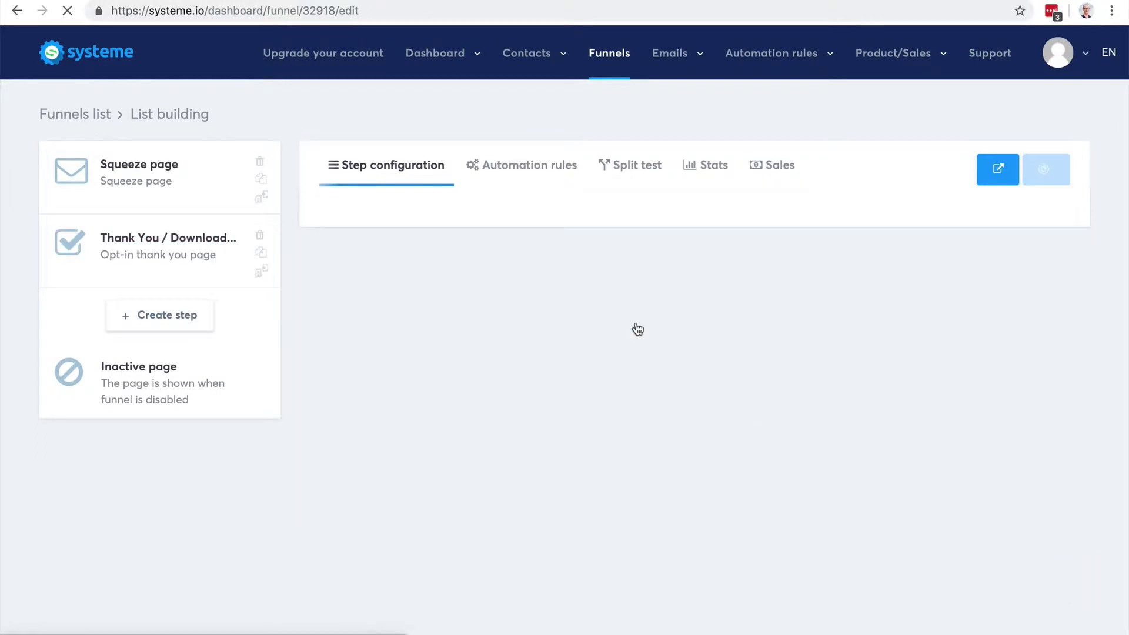
# - Add an automation rule to the Squeeze page that gives subscribed contacts the tag Blog-leads, and save the rule
pyautogui.click(185, 192)
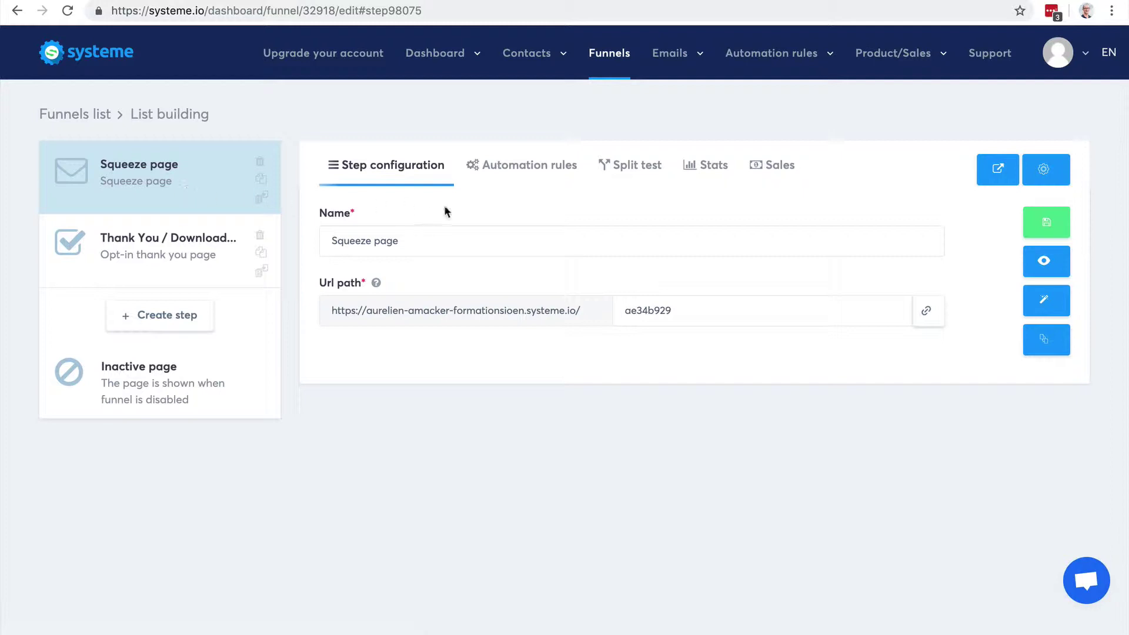
pyautogui.click(513, 167)
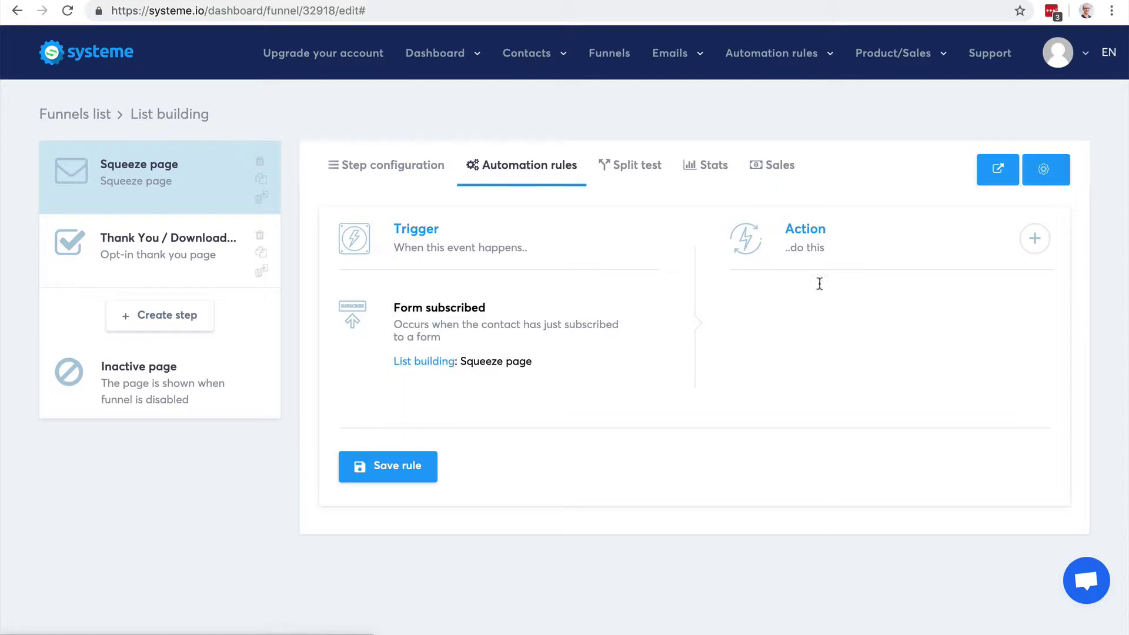
pyautogui.click(1033, 239)
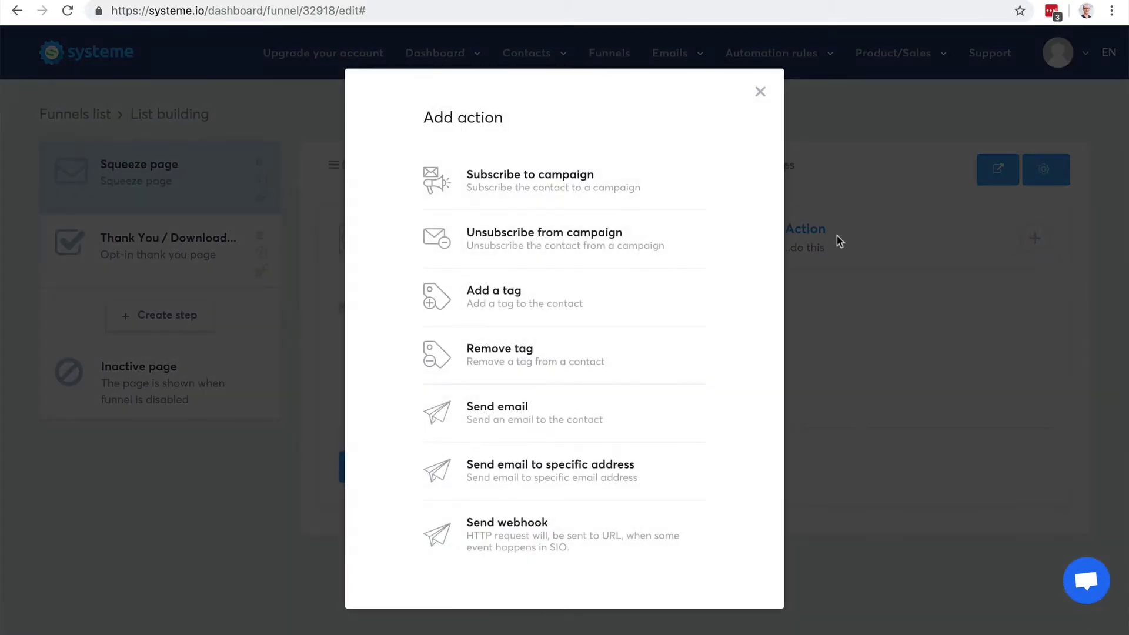
pyautogui.scroll(-1, 604, 241)
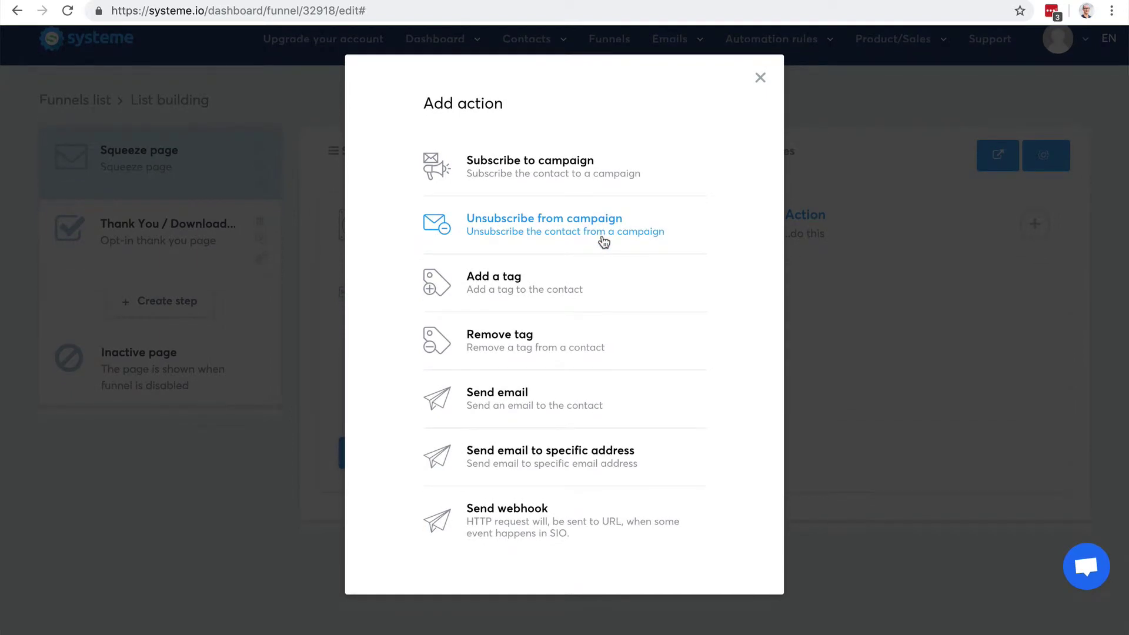
pyautogui.scroll(1, 529, 194)
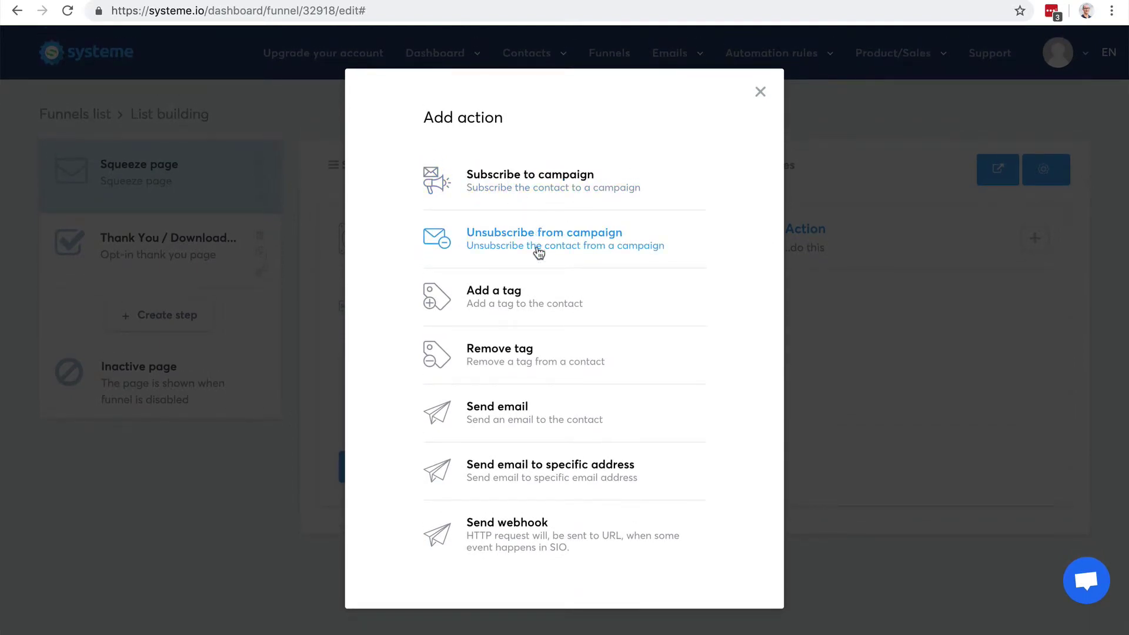
pyautogui.click(509, 303)
pyautogui.click(891, 379)
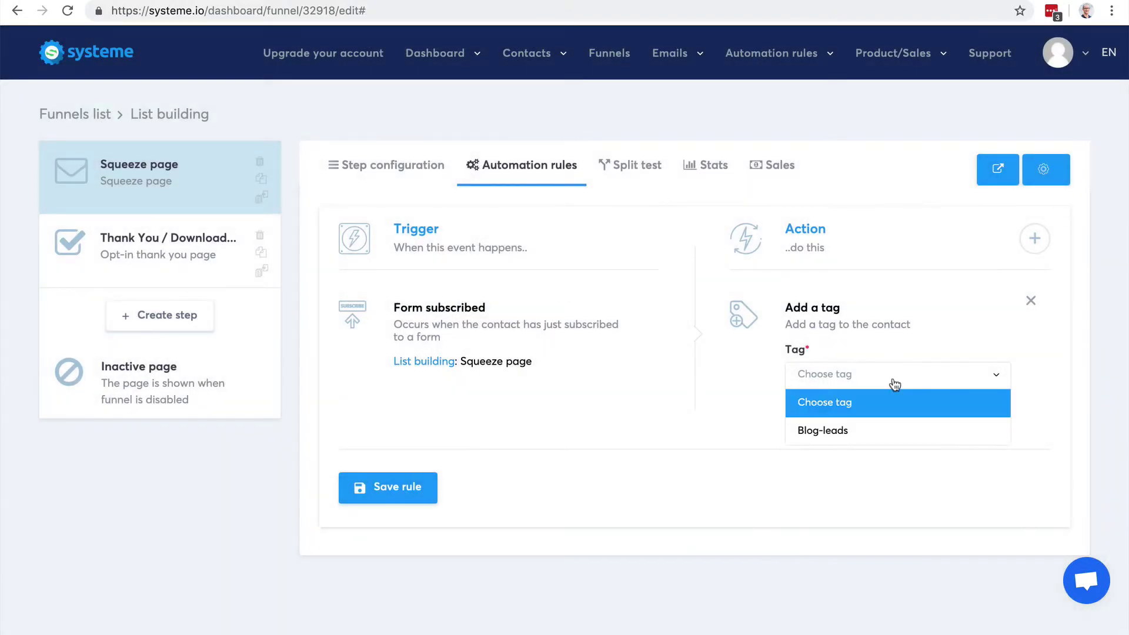
pyautogui.click(890, 431)
pyautogui.click(406, 487)
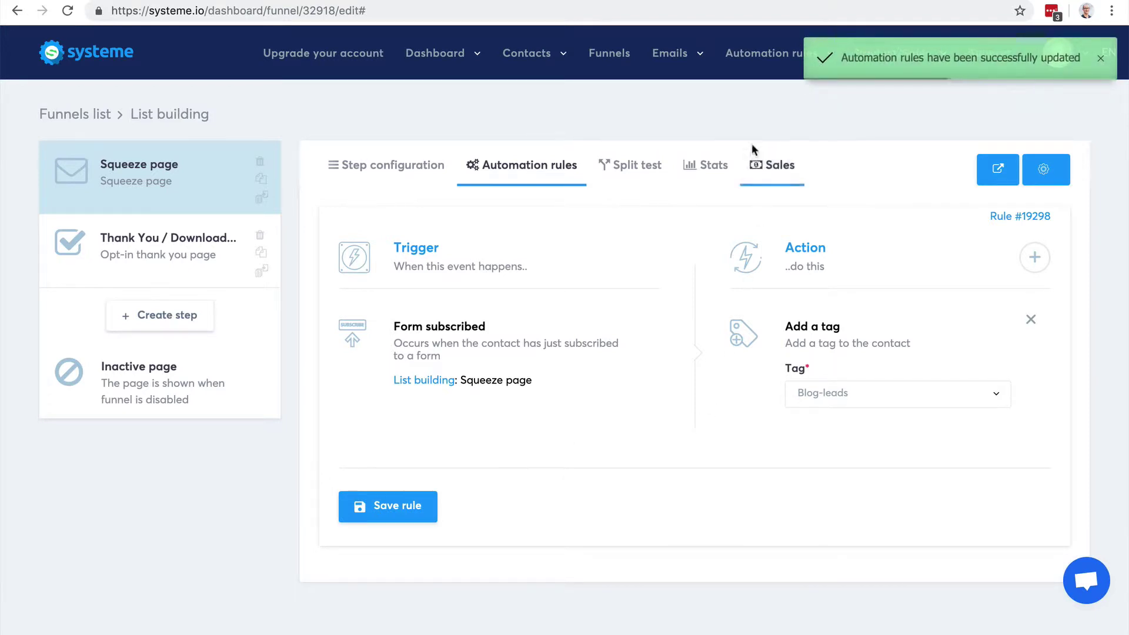
# - View the account's overall list of automation rules and return to the List building funnel
pyautogui.moveTo(752, 63)
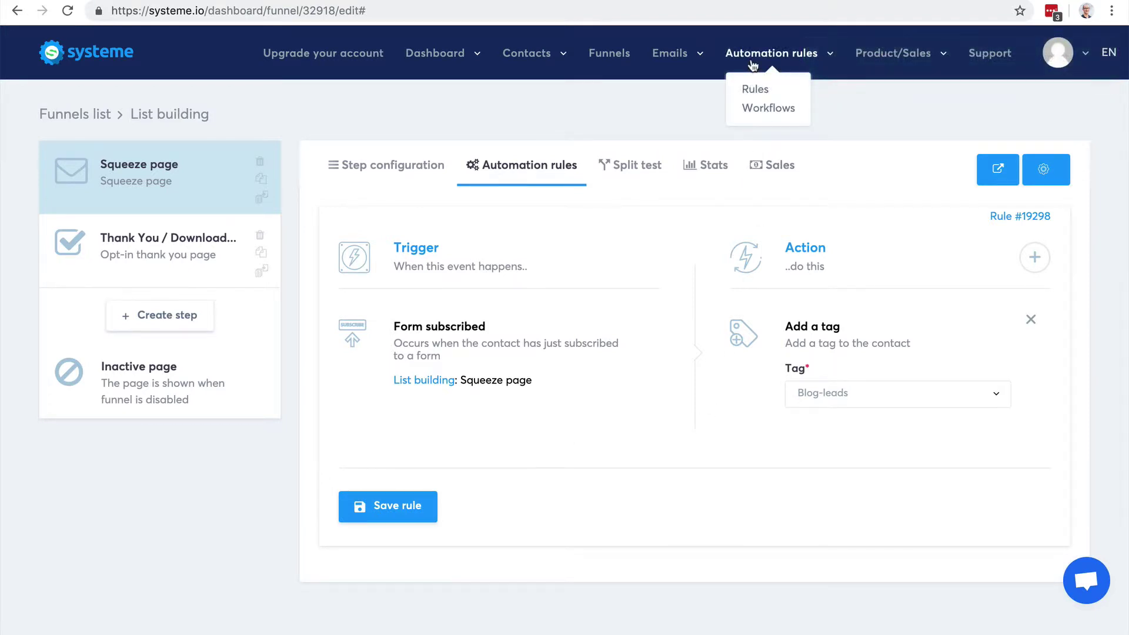
pyautogui.click(753, 91)
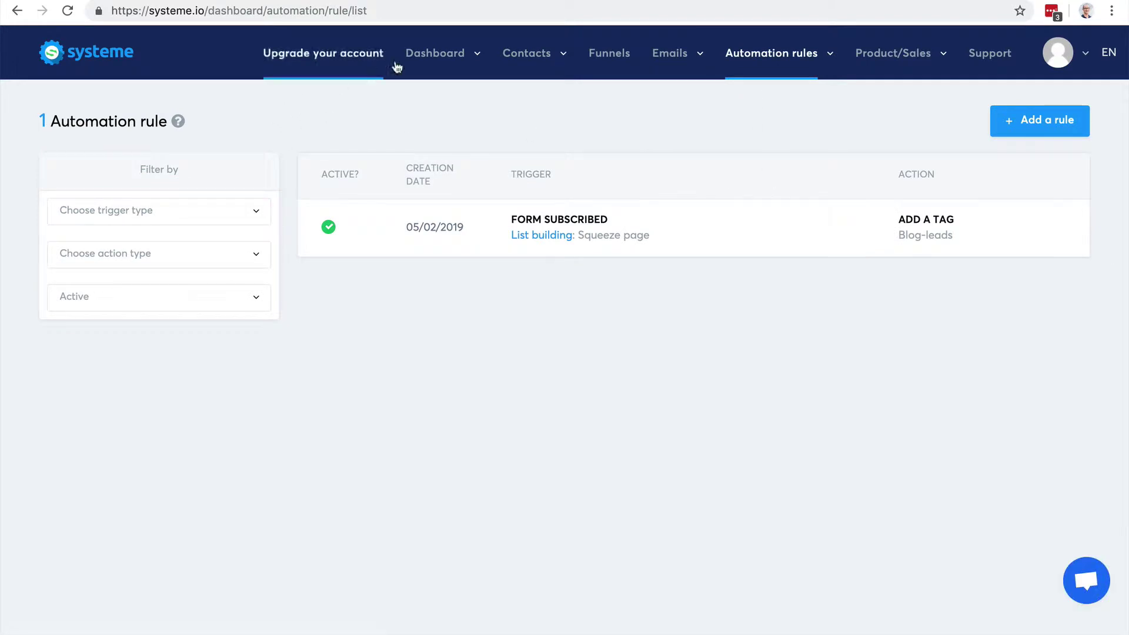
pyautogui.click(16, 12)
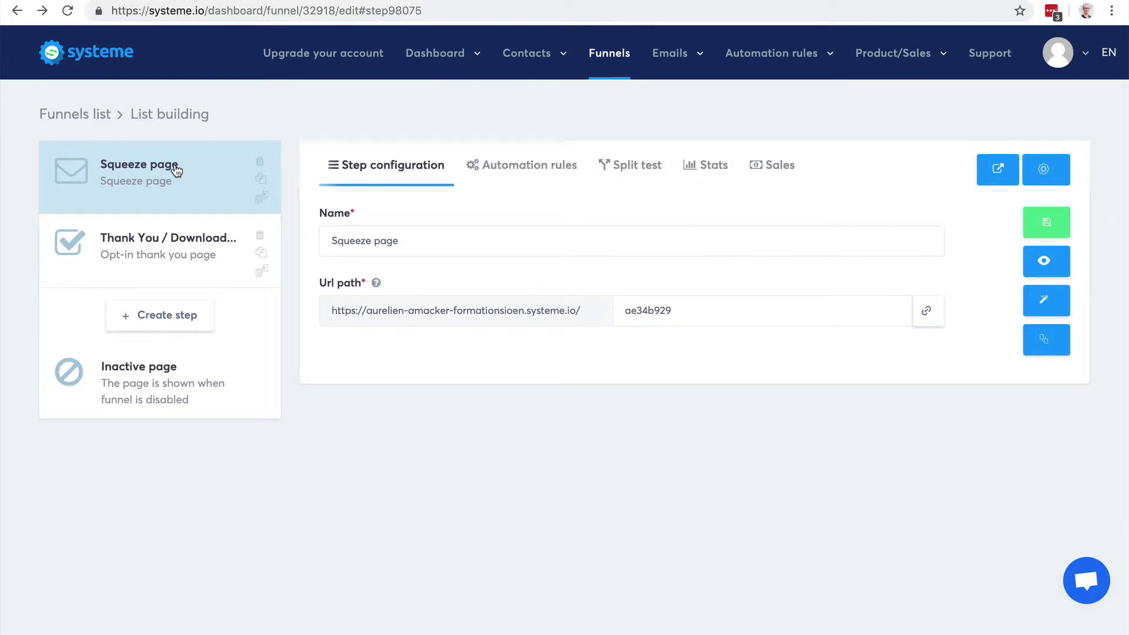
# - Create a funnel step named "Optin form" of type Inline form and choose a template for it
pyautogui.click(162, 313)
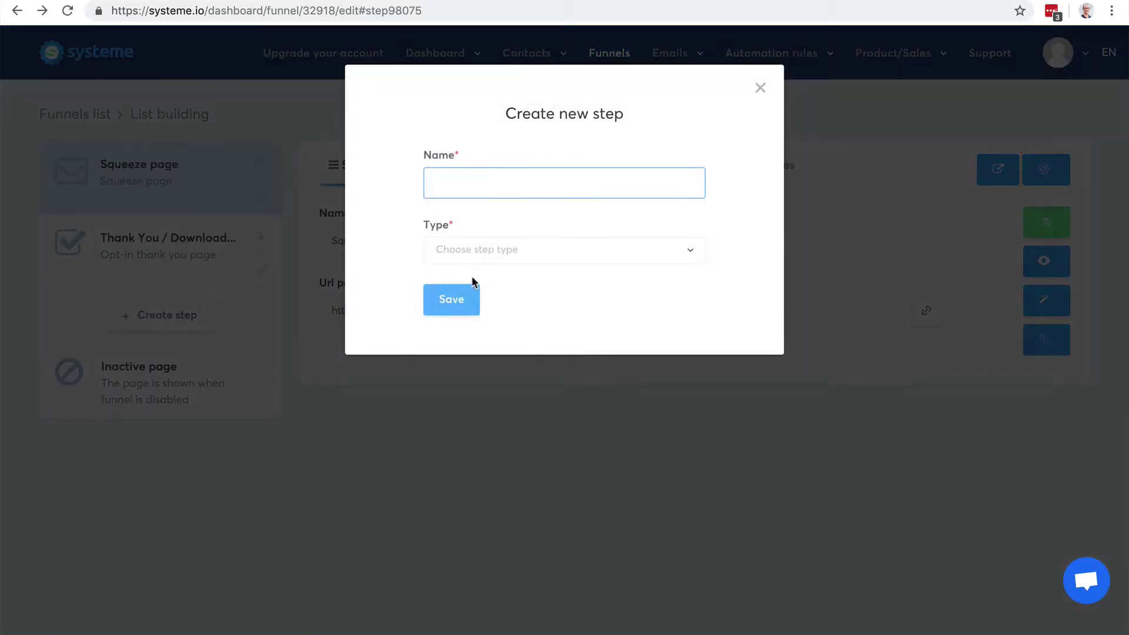
pyautogui.write('O')
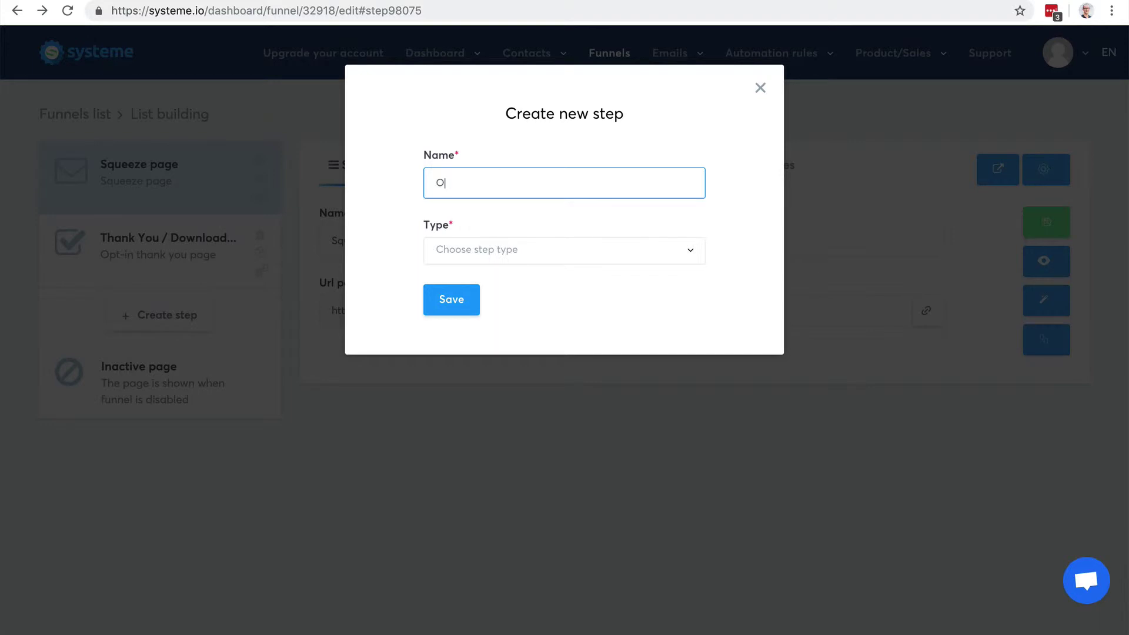
pyautogui.write('ptin form')
pyautogui.click(647, 262)
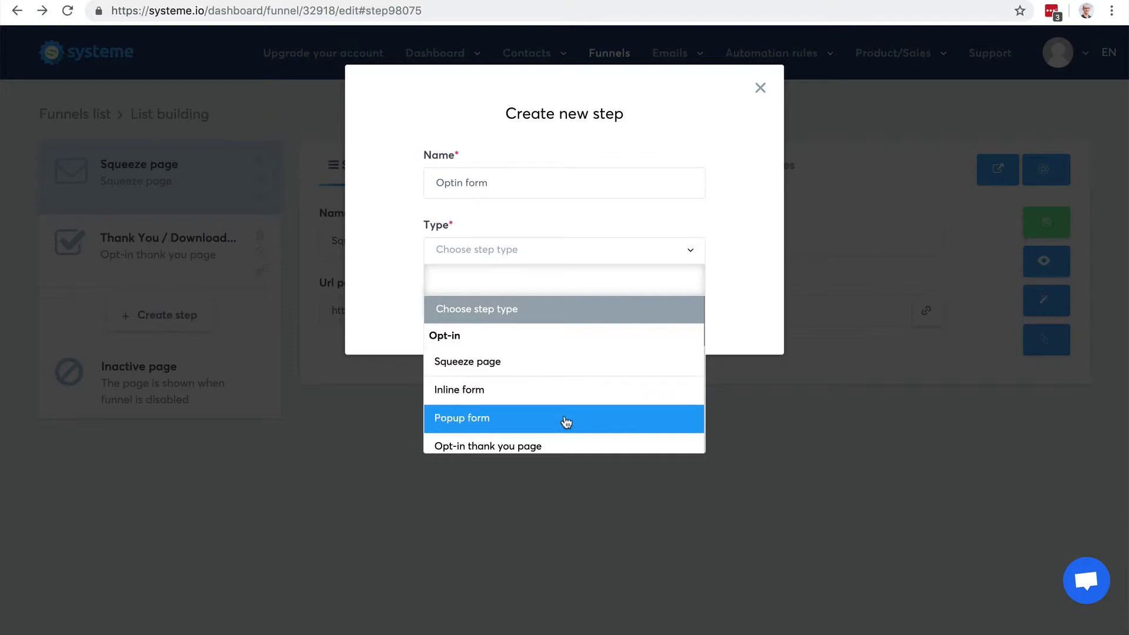
pyautogui.click(566, 394)
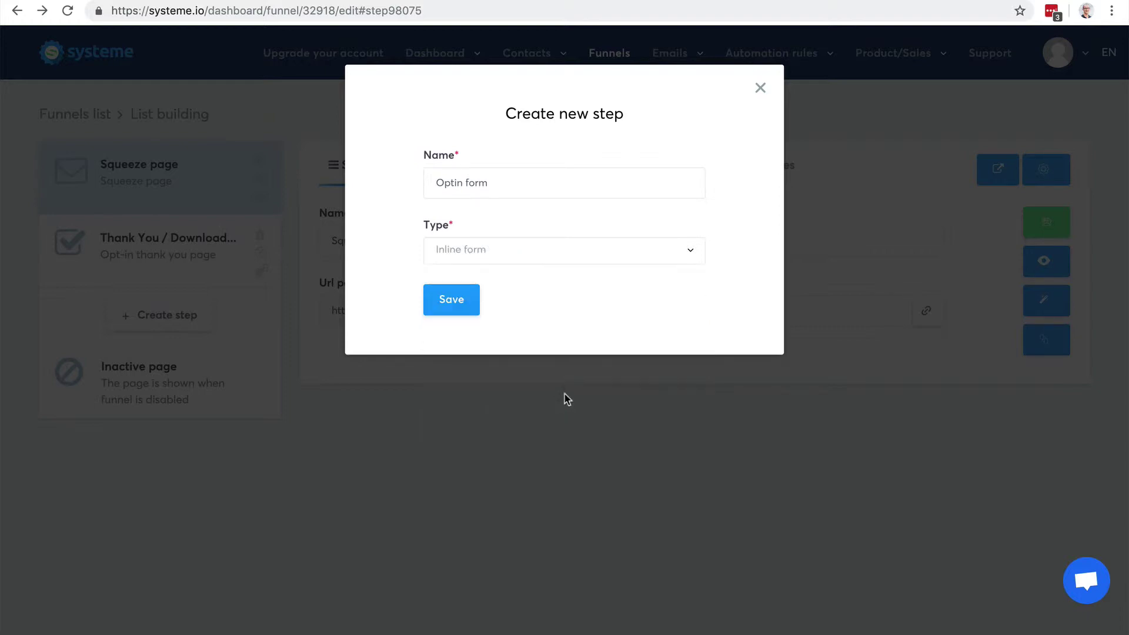
pyautogui.click(449, 301)
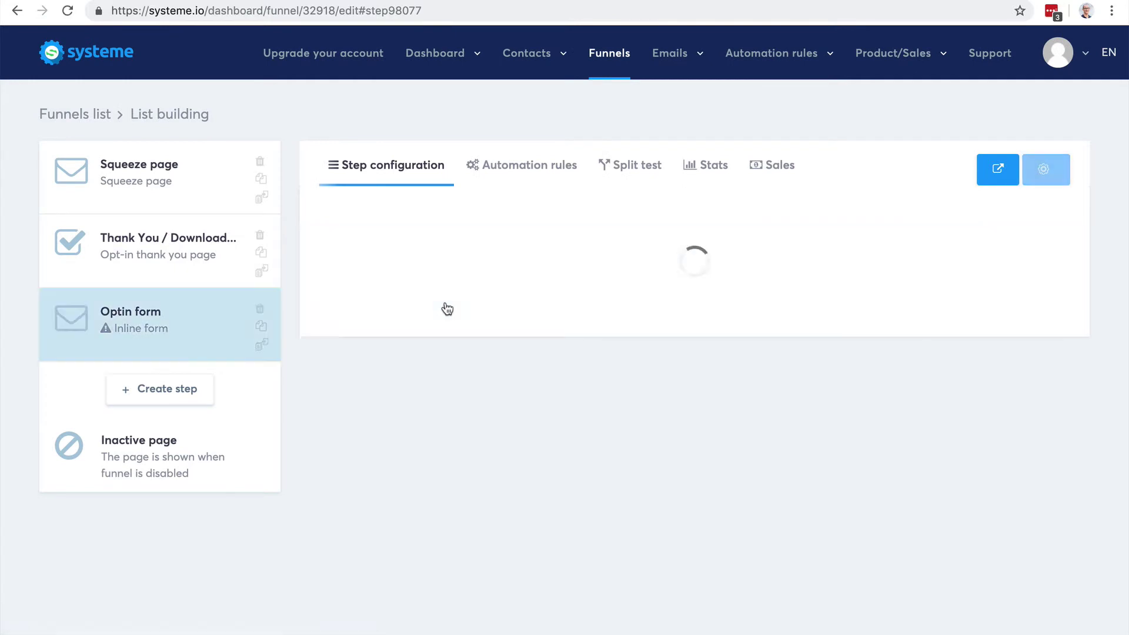
pyautogui.click(379, 321)
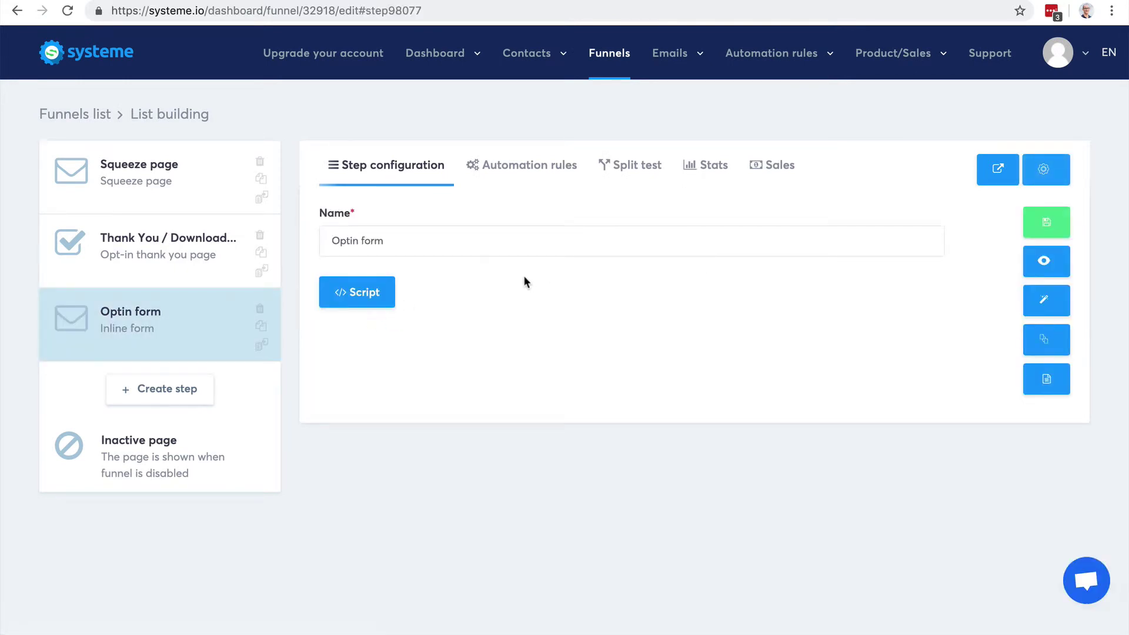
# - Open the Optin form in the page editor and center its headline "Receive my tips by email"
pyautogui.click(1046, 307)
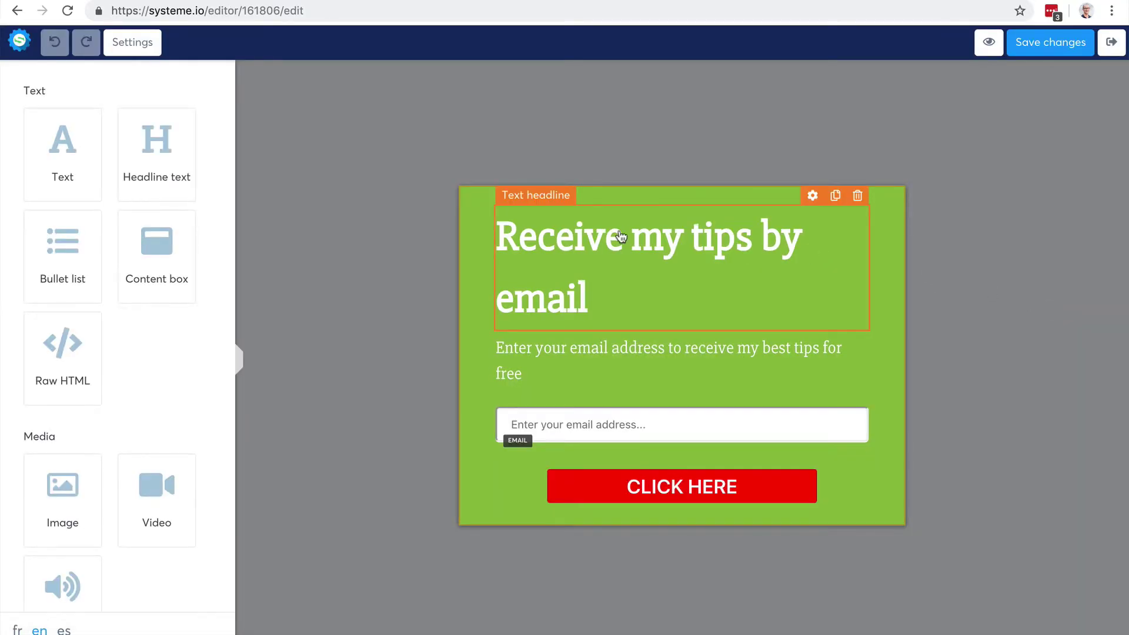
pyautogui.click(620, 236)
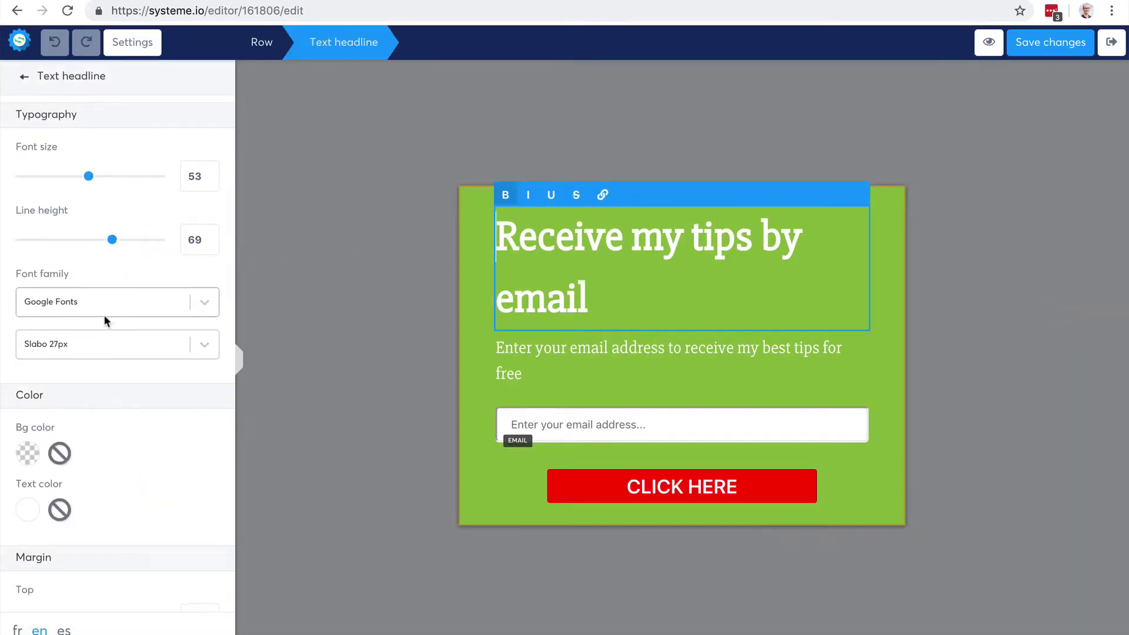
pyautogui.scroll(-5, 104, 315)
pyautogui.click(117, 491)
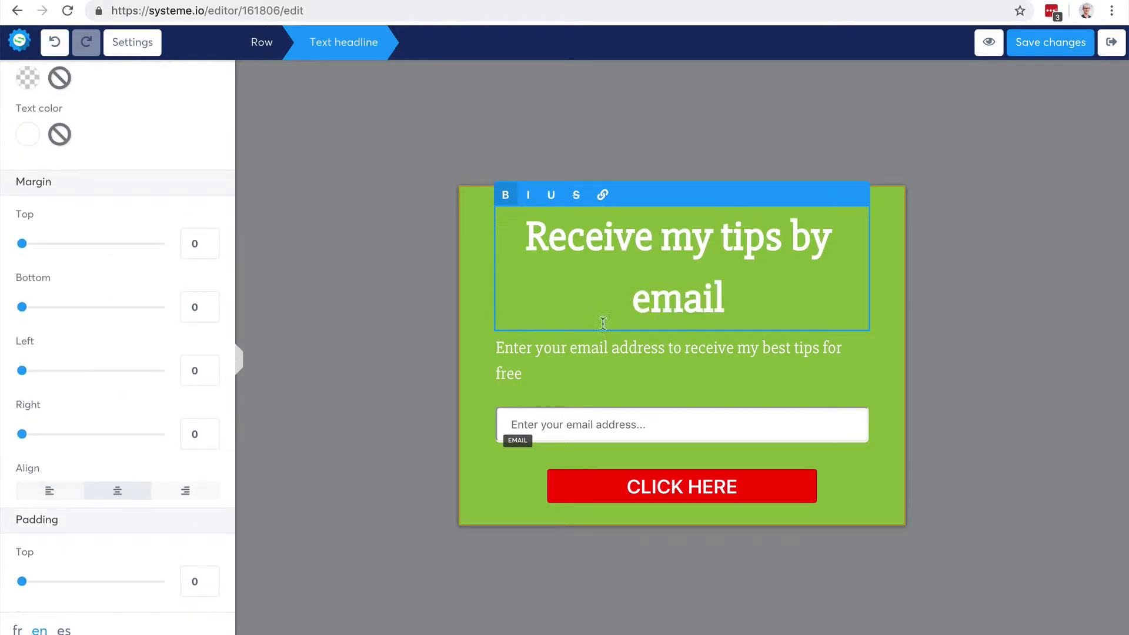
pyautogui.click(467, 244)
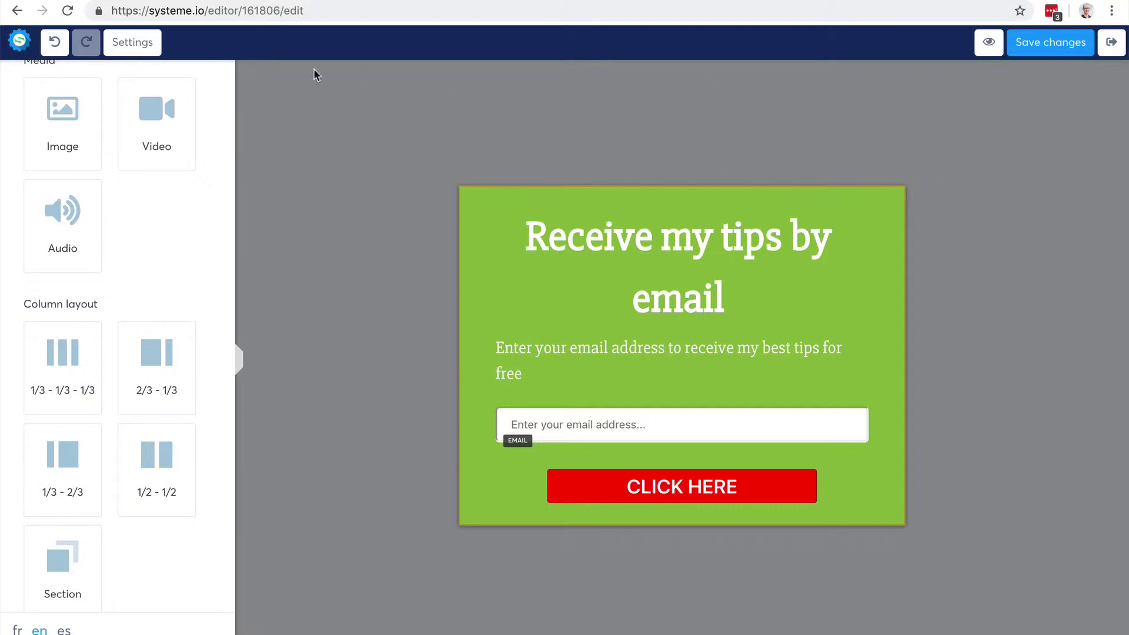
# - Examine the form's general settings for border, shadow and language, and check the headline element
pyautogui.click(128, 47)
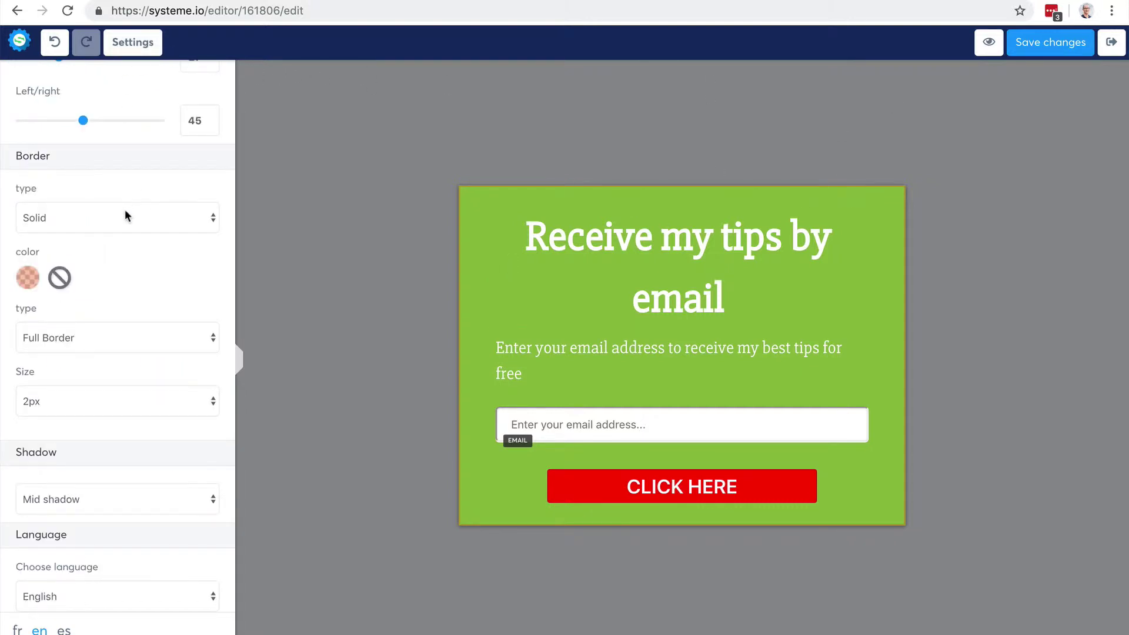
pyautogui.scroll(-1, 125, 214)
pyautogui.scroll(-1, 125, 478)
pyautogui.click(155, 51)
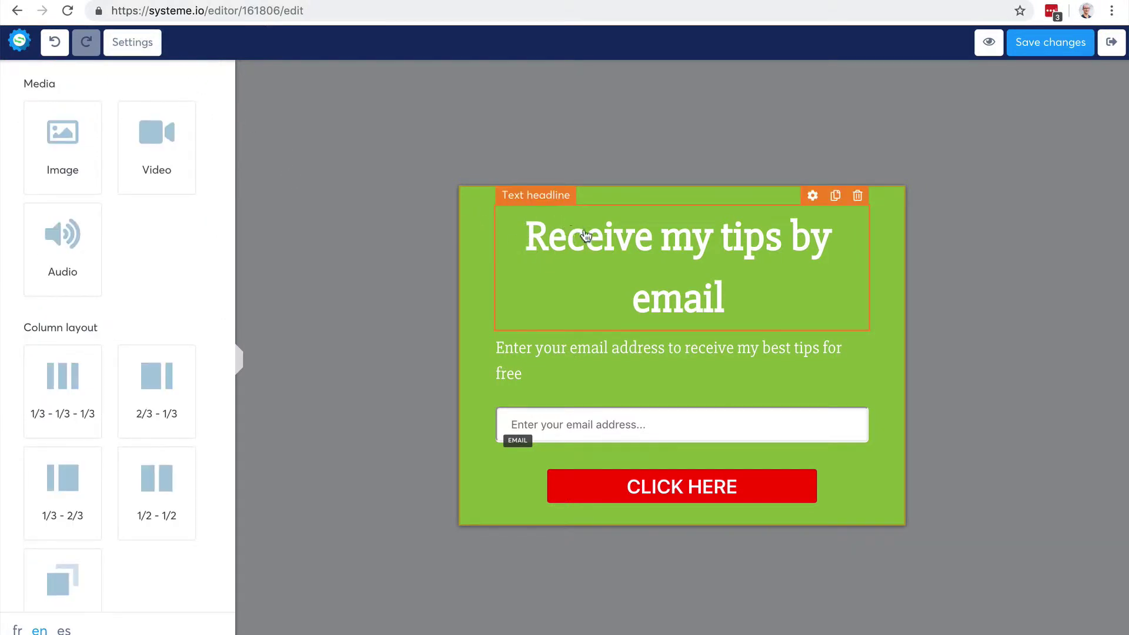
pyautogui.click(585, 235)
pyautogui.click(479, 226)
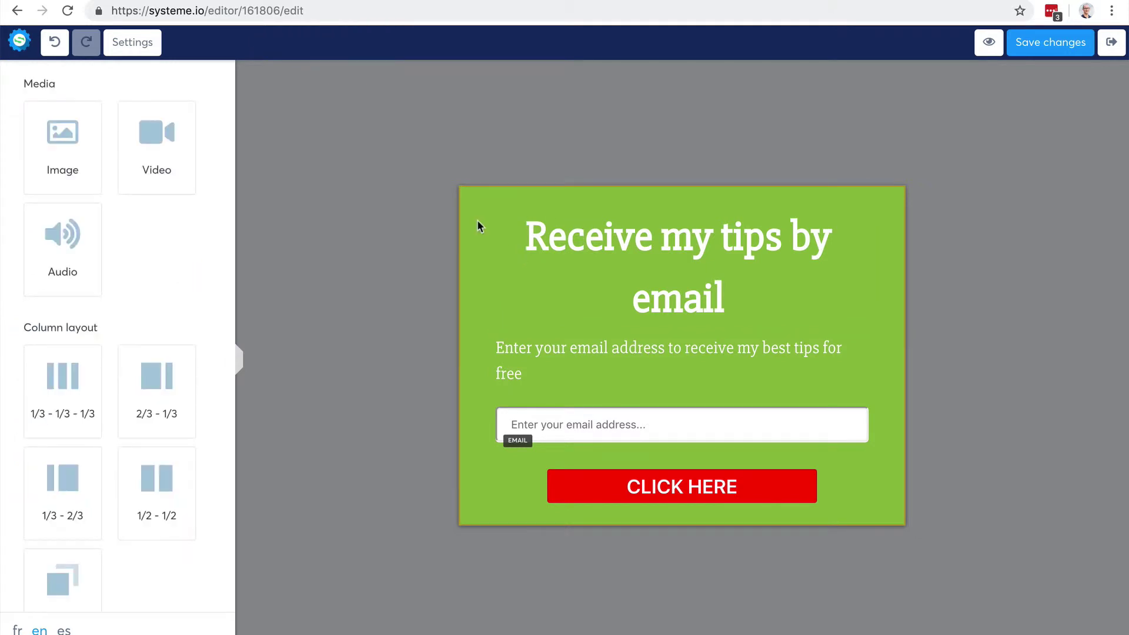
# - Change the form's border color to dark gray in the general settings
pyautogui.click(117, 45)
pyautogui.click(29, 278)
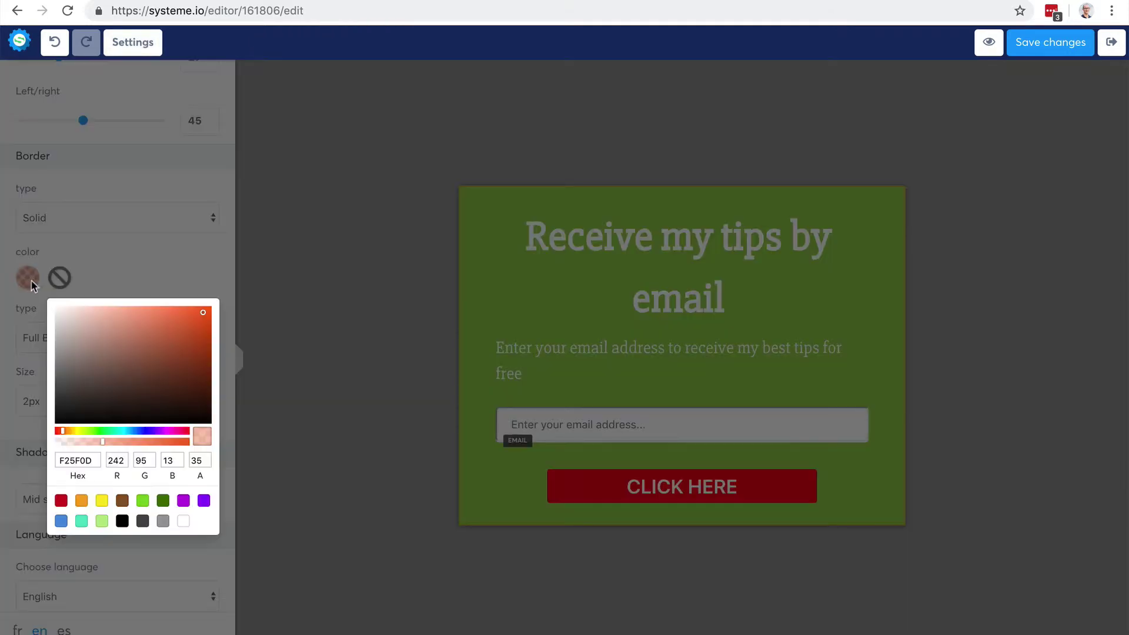
pyautogui.click(145, 350)
pyautogui.moveTo(146, 351); pyautogui.dragTo(159, 346)
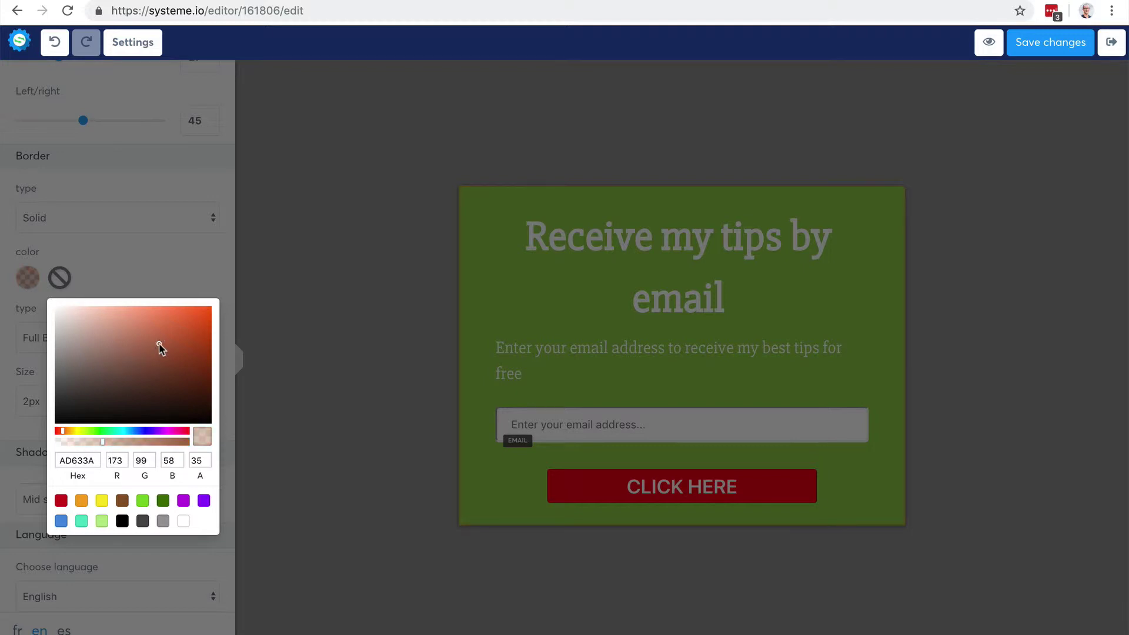
pyautogui.click(183, 522)
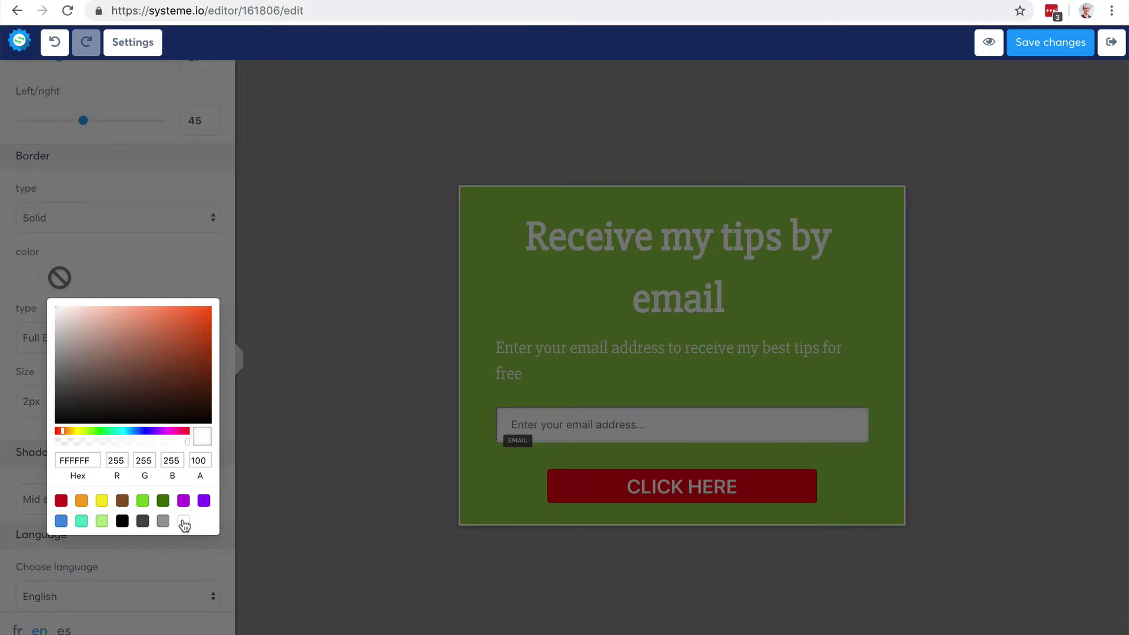
pyautogui.click(343, 255)
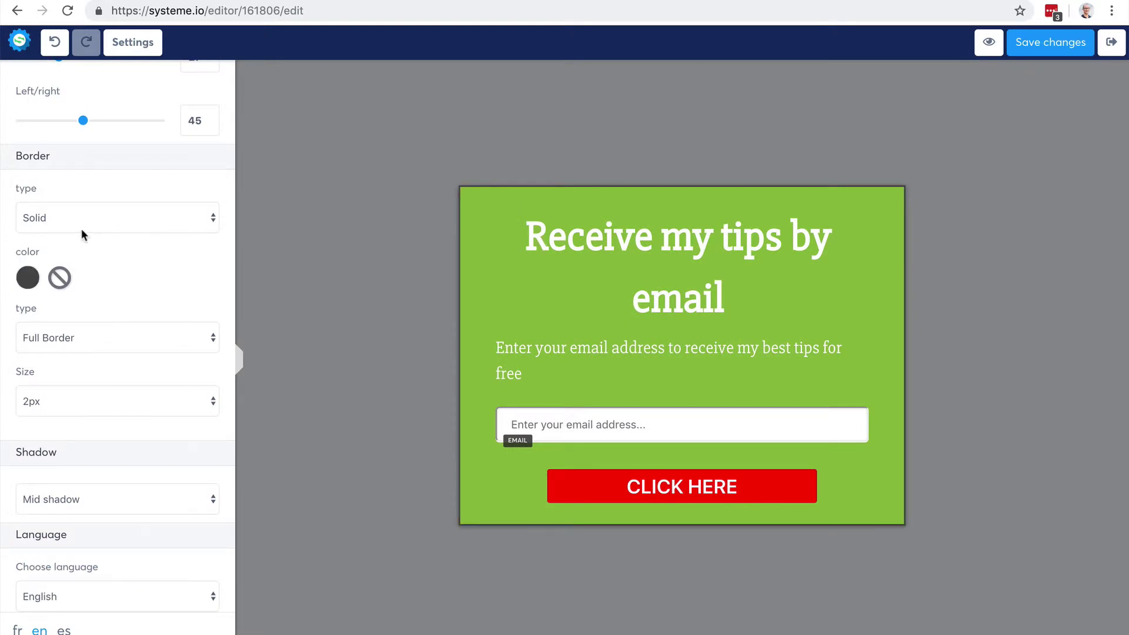
# - Set the form's background color to white and open the headline element for editing
pyautogui.scroll(5, 77, 206)
pyautogui.click(26, 157)
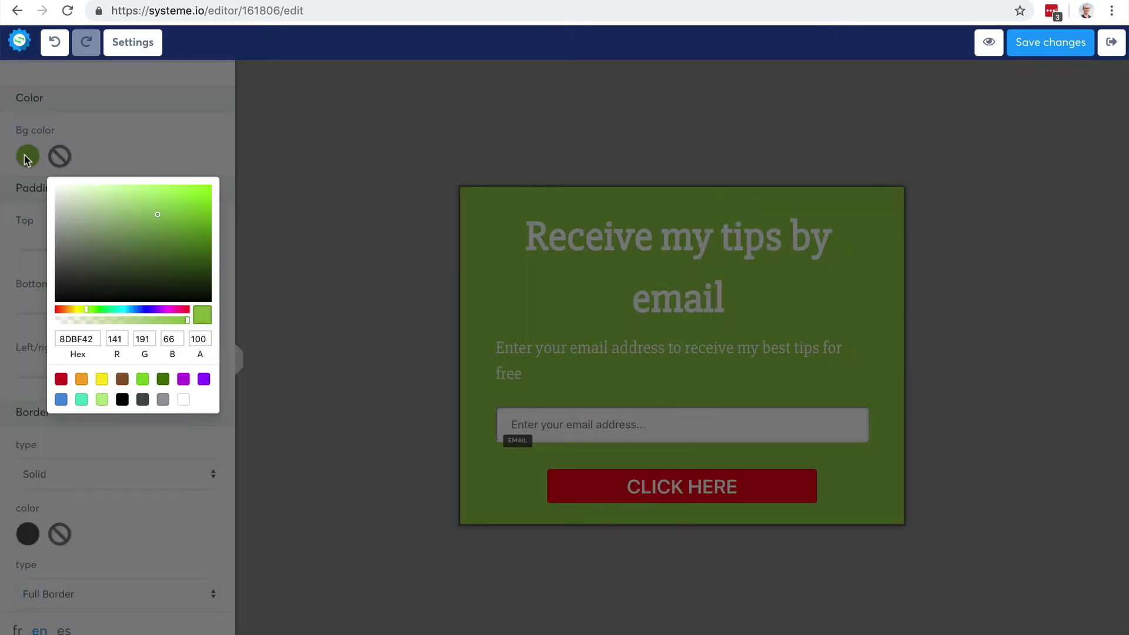
pyautogui.click(184, 403)
pyautogui.click(368, 231)
pyautogui.click(368, 231)
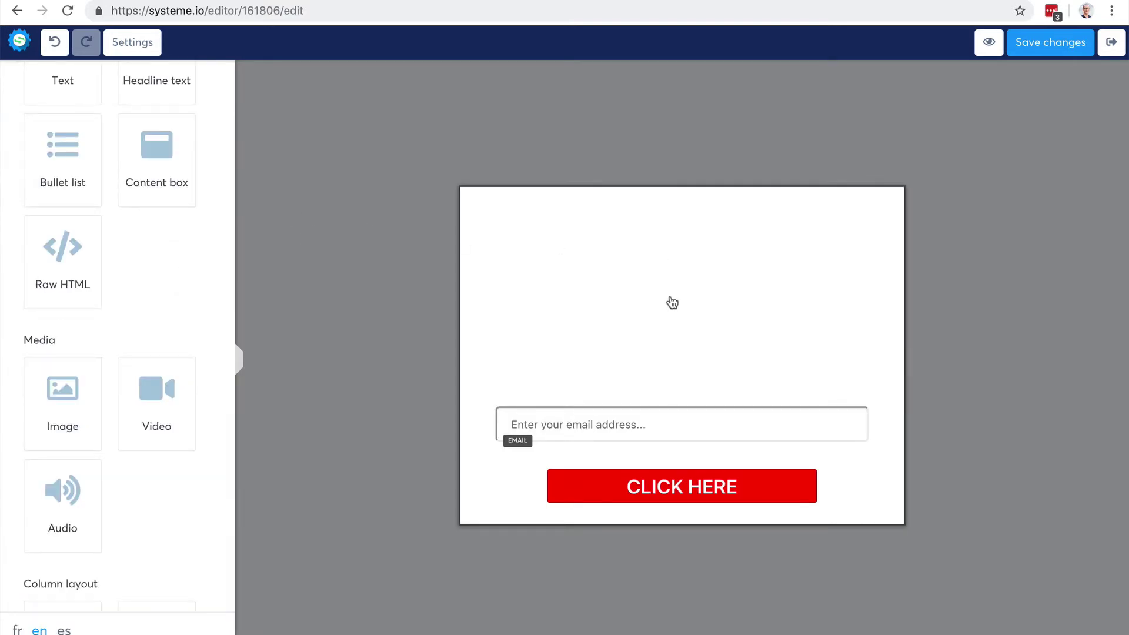
pyautogui.click(764, 262)
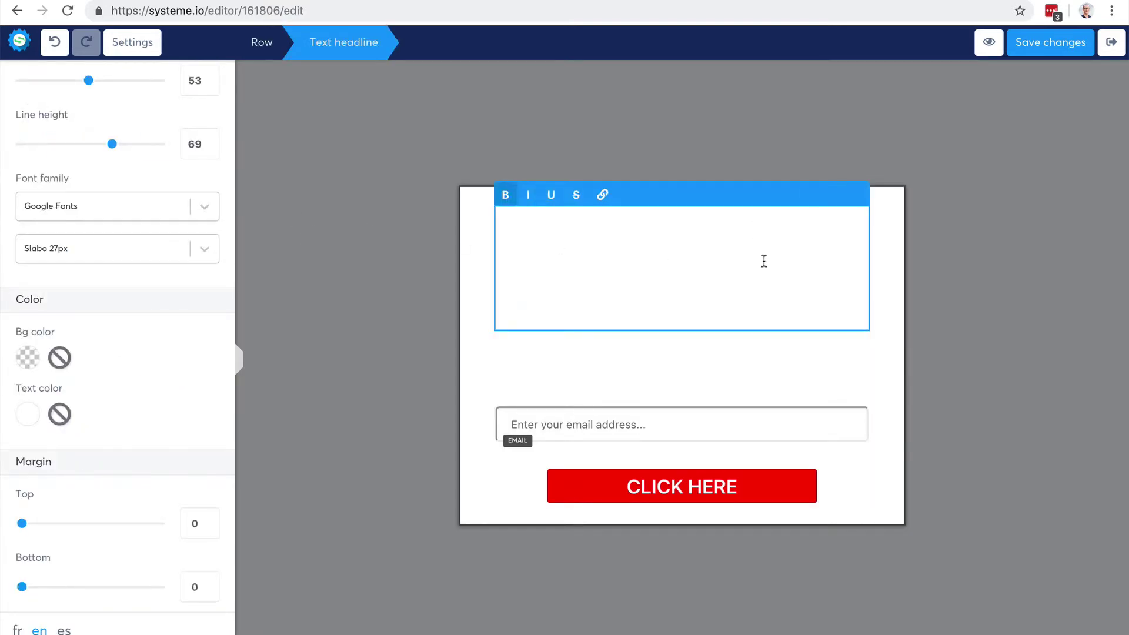
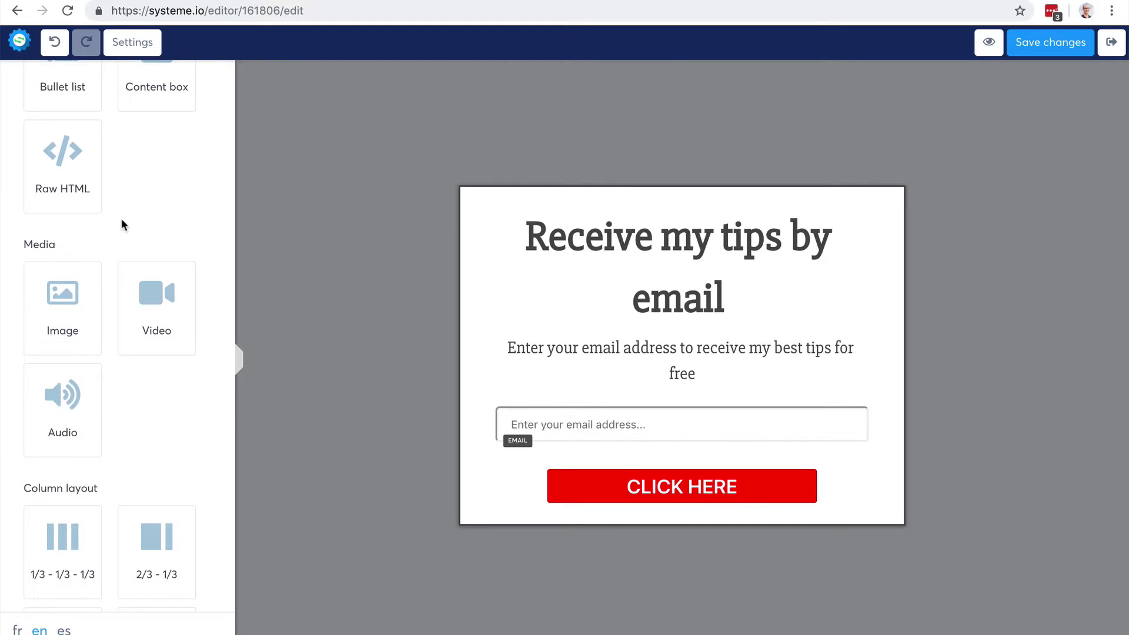
# - Add an image element and a video element between the headline and the description text
pyautogui.scroll(3, 122, 218)
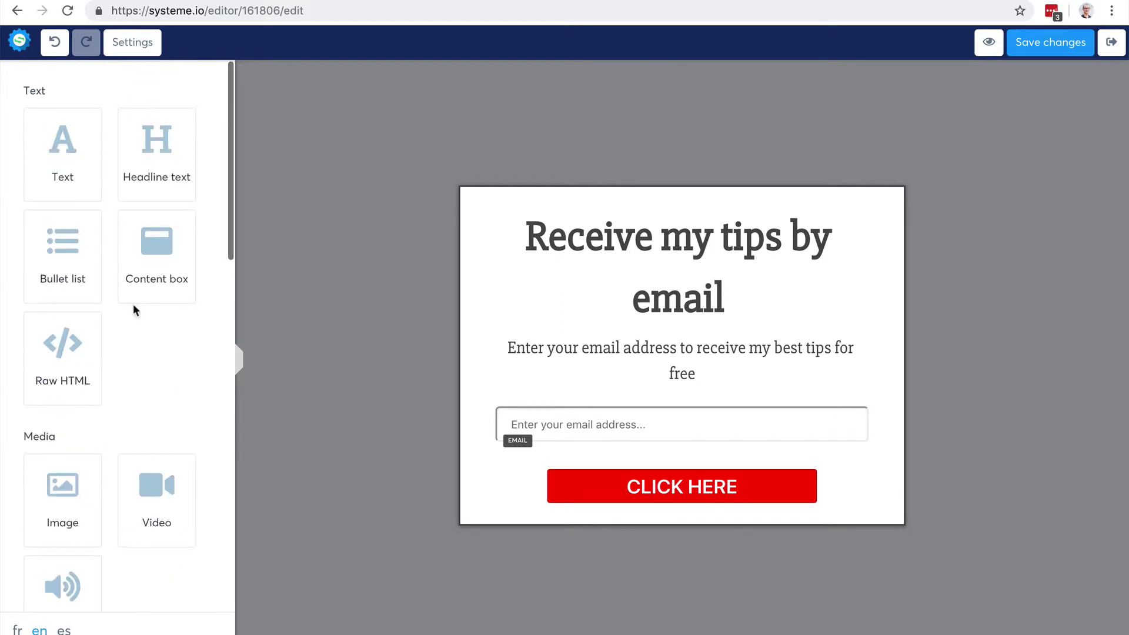
pyautogui.scroll(-4, 133, 303)
pyautogui.moveTo(58, 279); pyautogui.dragTo(651, 329)
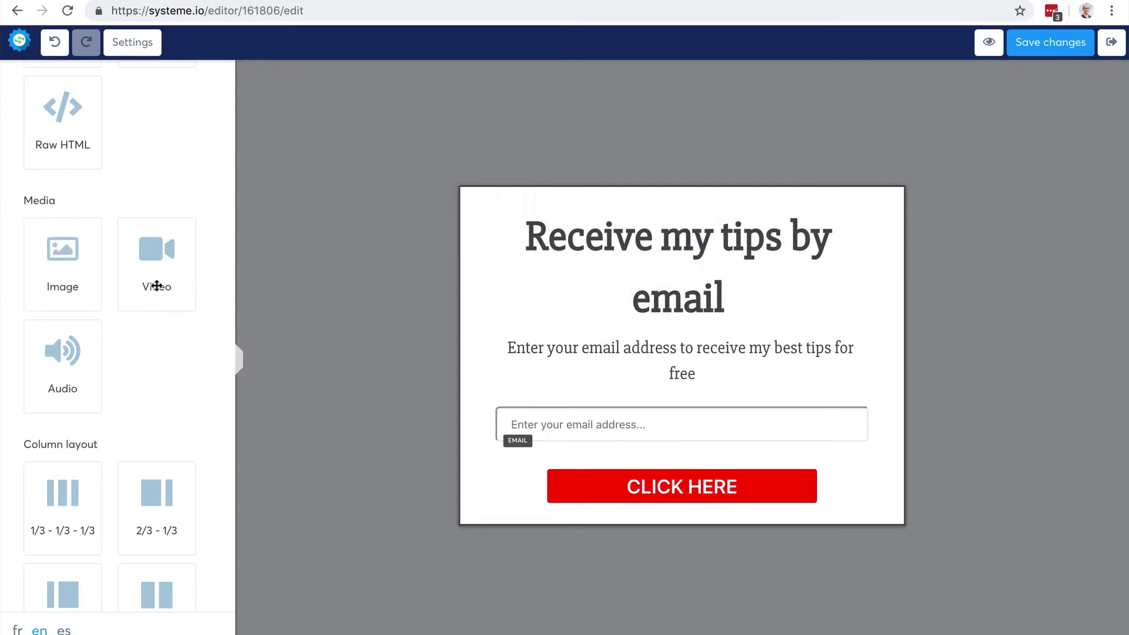
pyautogui.moveTo(62, 279); pyautogui.dragTo(641, 318)
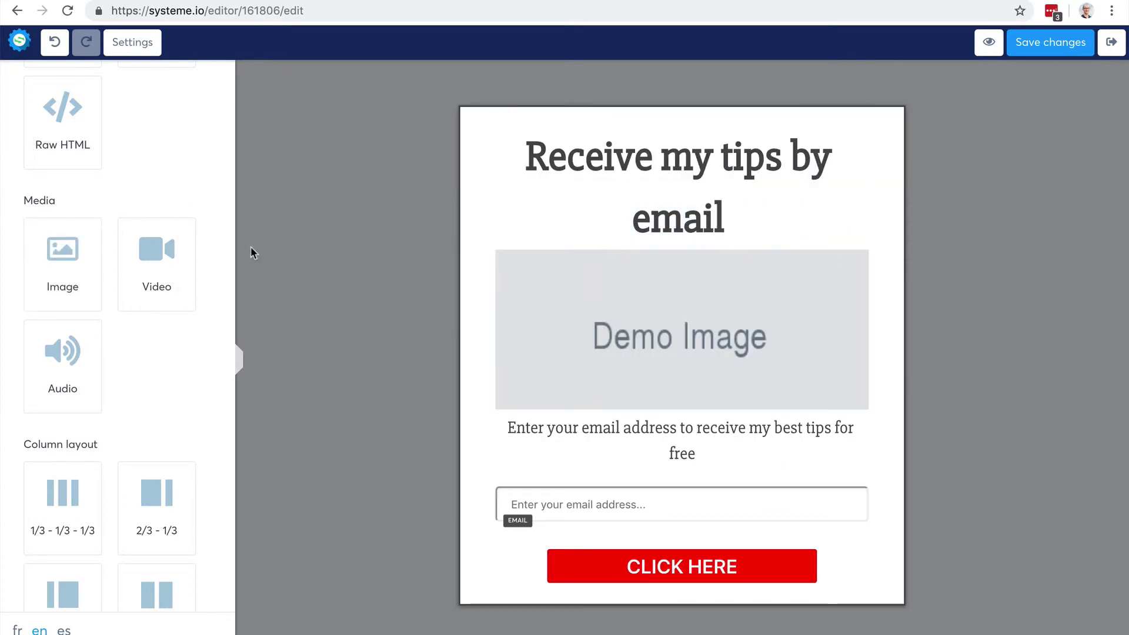
pyautogui.moveTo(151, 252); pyautogui.dragTo(688, 230)
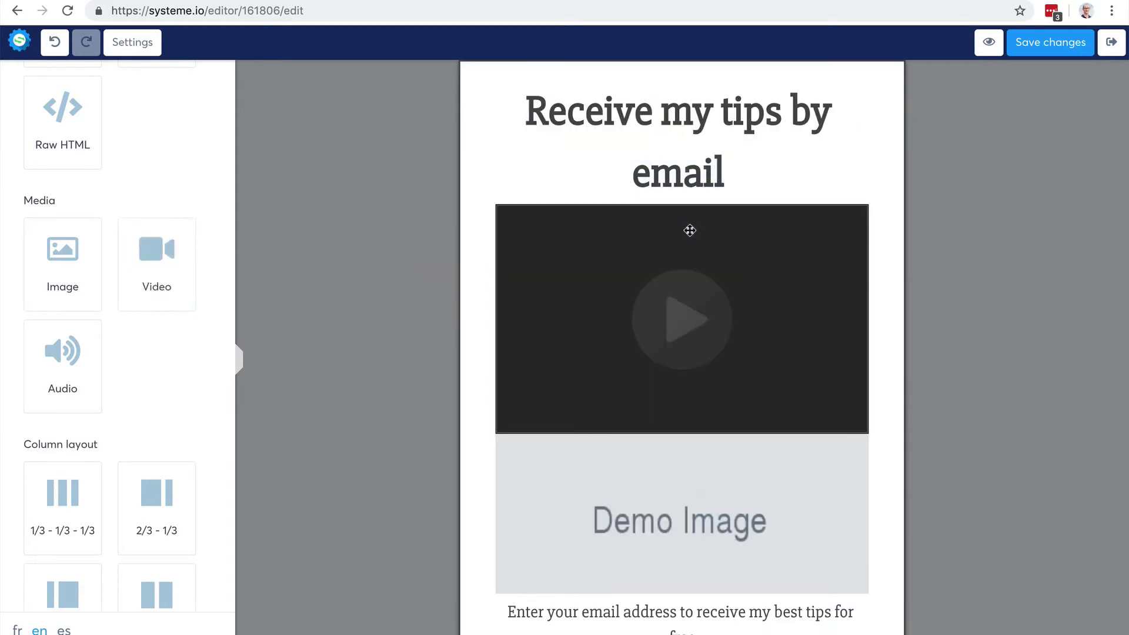
# - Delete the video and the demo image from the form
pyautogui.click(856, 195)
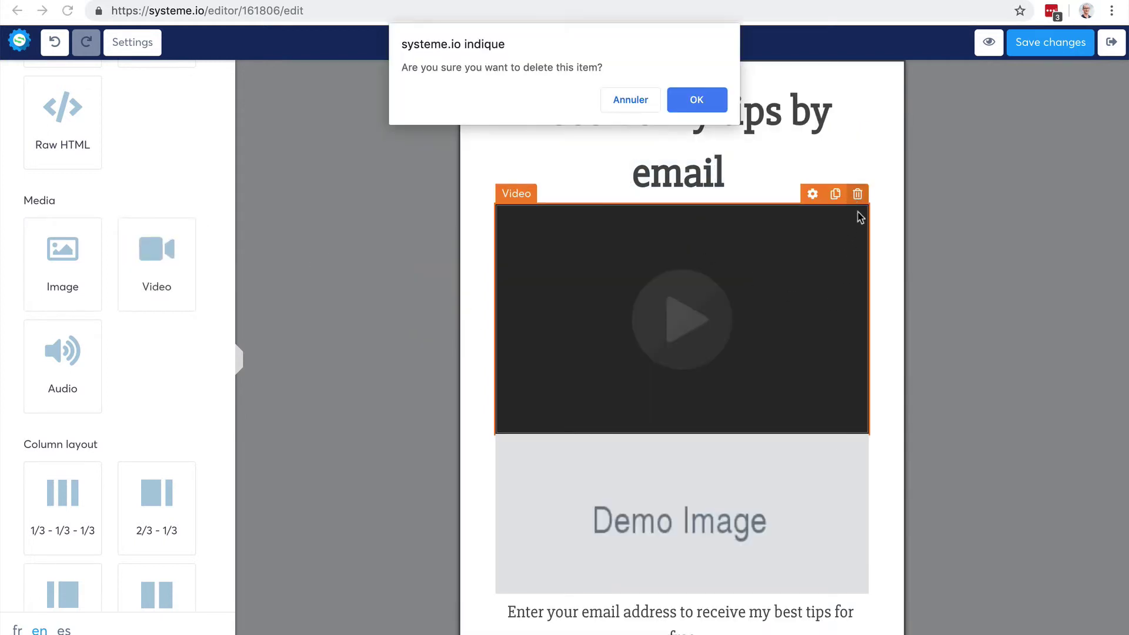
pyautogui.press('Return')
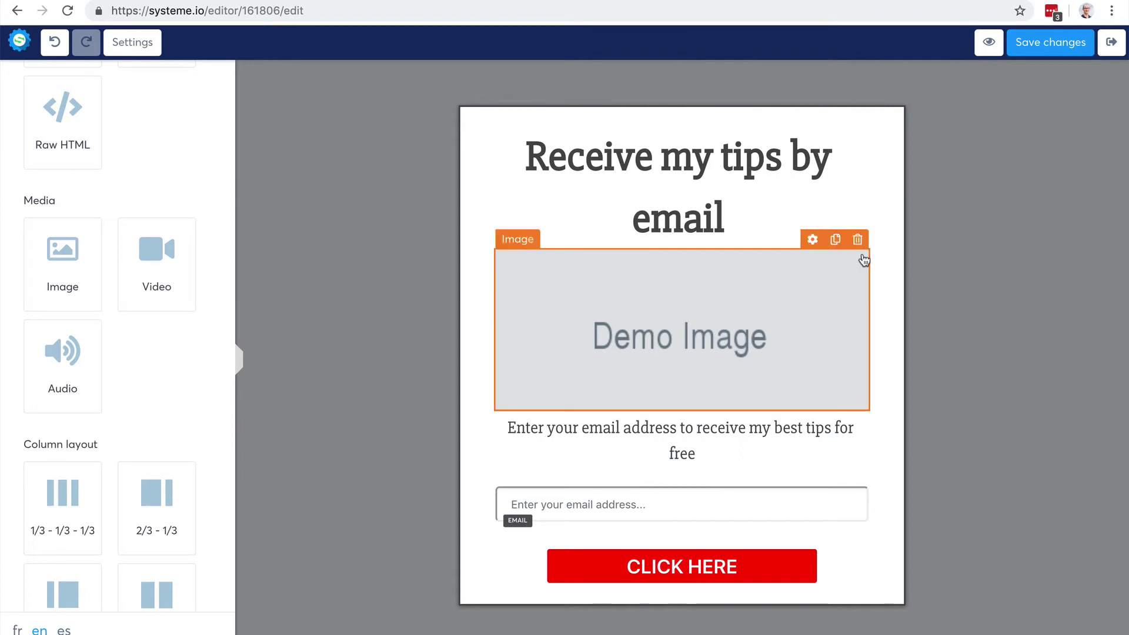
pyautogui.click(857, 240)
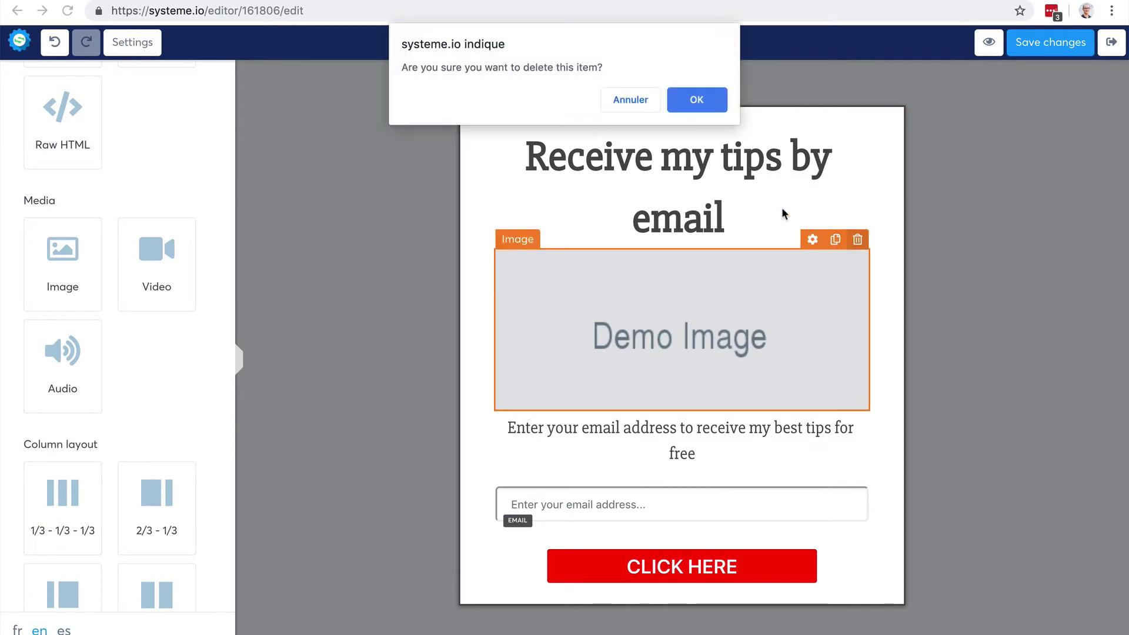
pyautogui.click(697, 112)
# - Insert a 1/3 - 1/3 - 1/3 column layout between the headline and the description text
pyautogui.scroll(-4, 66, 404)
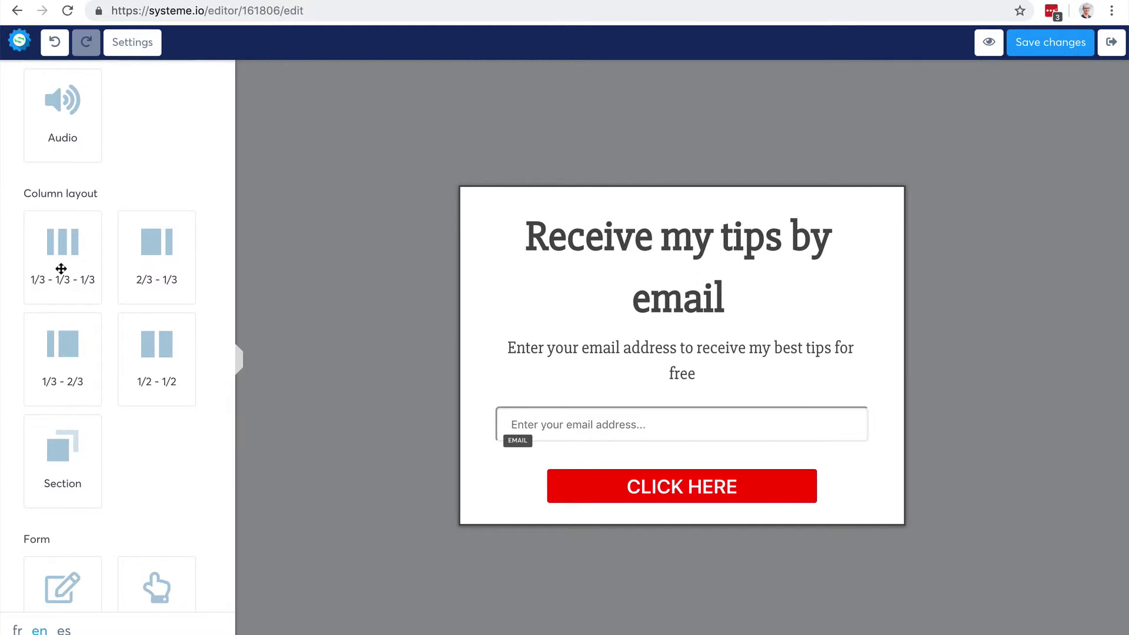
pyautogui.moveTo(61, 269); pyautogui.dragTo(589, 327)
pyautogui.click(601, 332)
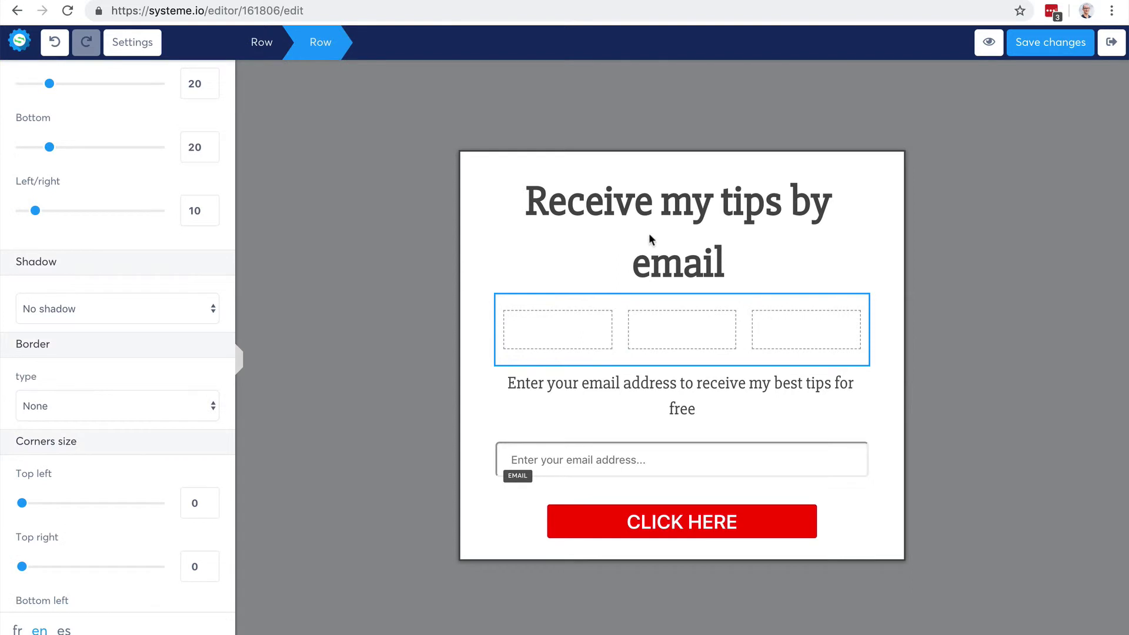
pyautogui.click(657, 212)
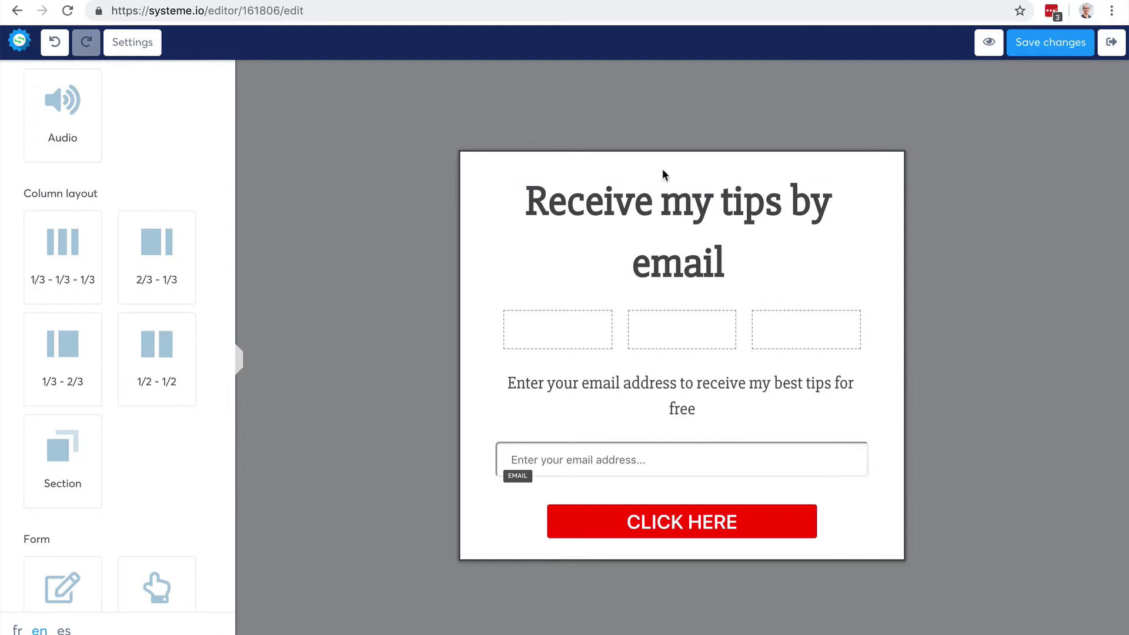
# - Move the headline into the first column of the three-column row and widen that column
pyautogui.moveTo(658, 196); pyautogui.dragTo(528, 325)
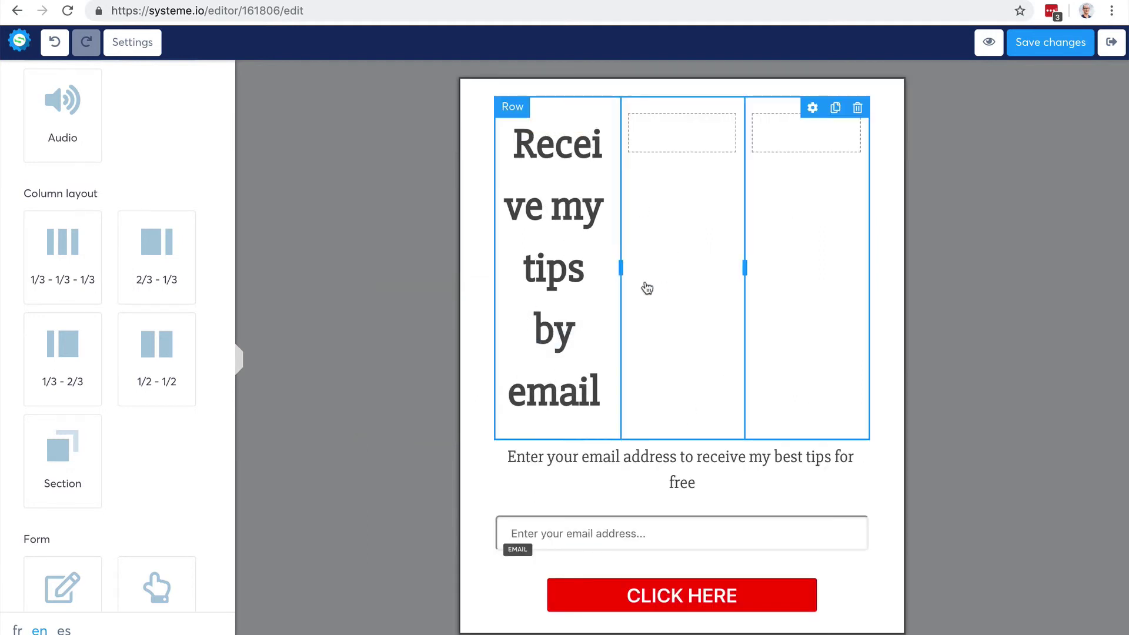
pyautogui.moveTo(619, 267); pyautogui.dragTo(721, 275)
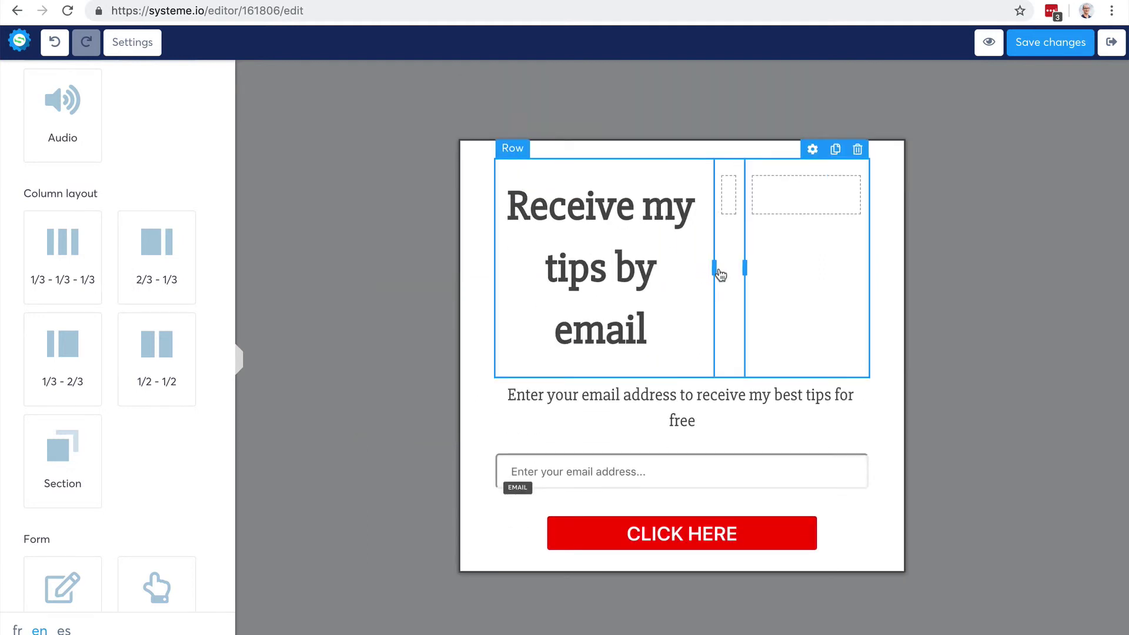
pyautogui.click(820, 206)
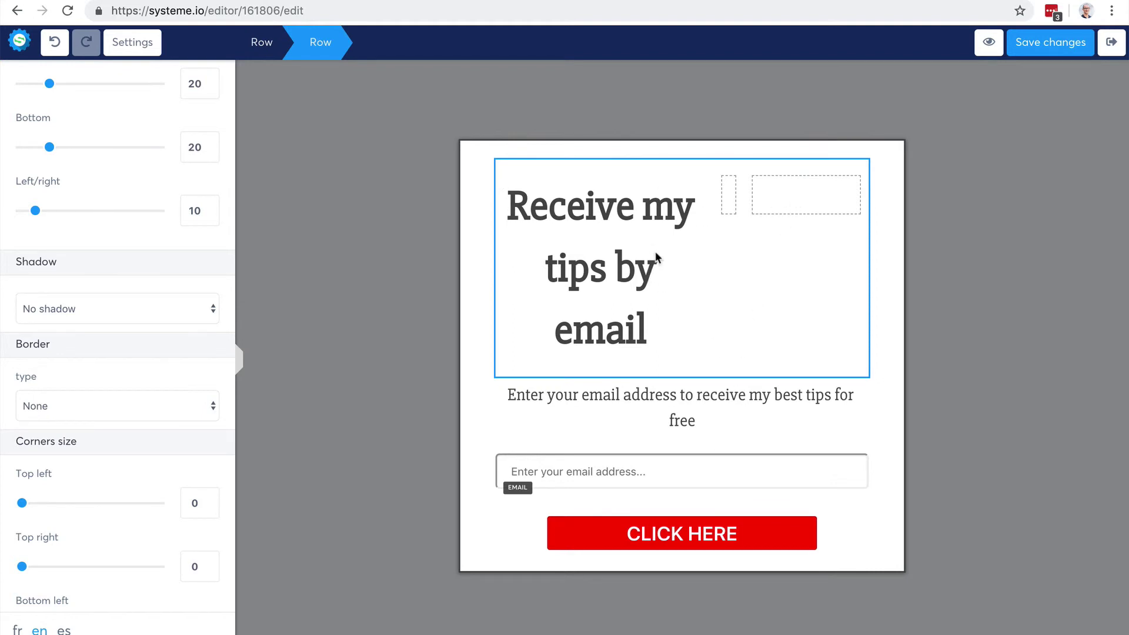
pyautogui.click(852, 255)
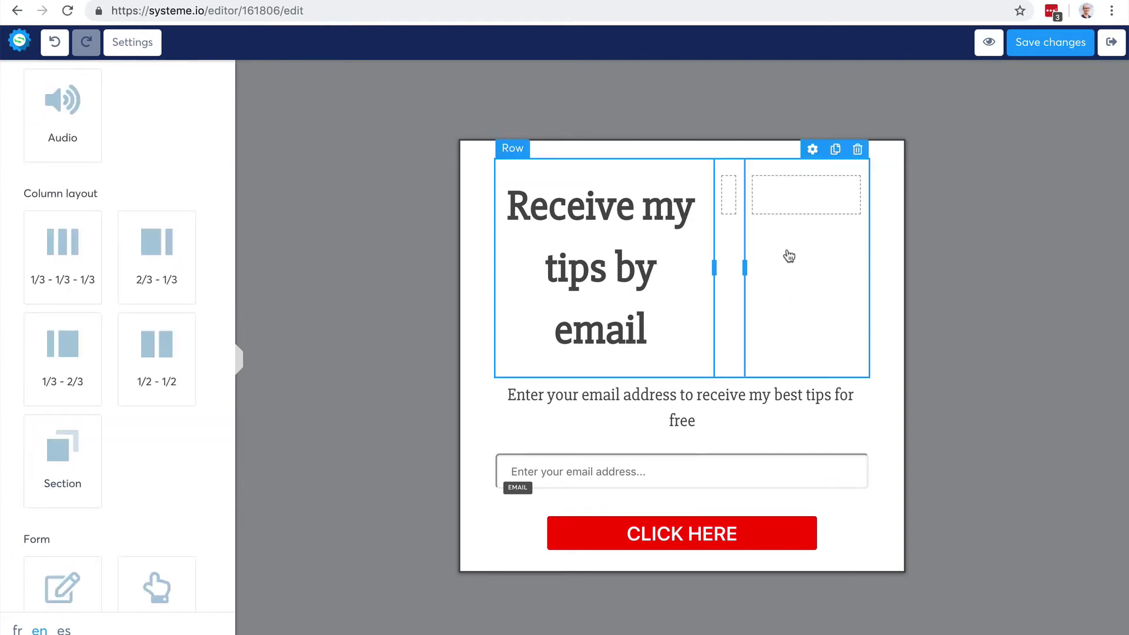
pyautogui.moveTo(746, 268)
pyautogui.mouseDown()
pyautogui.moveTo(806, 270)
pyautogui.moveTo(743, 271)
pyautogui.mouseUp()
pyautogui.click(744, 271)
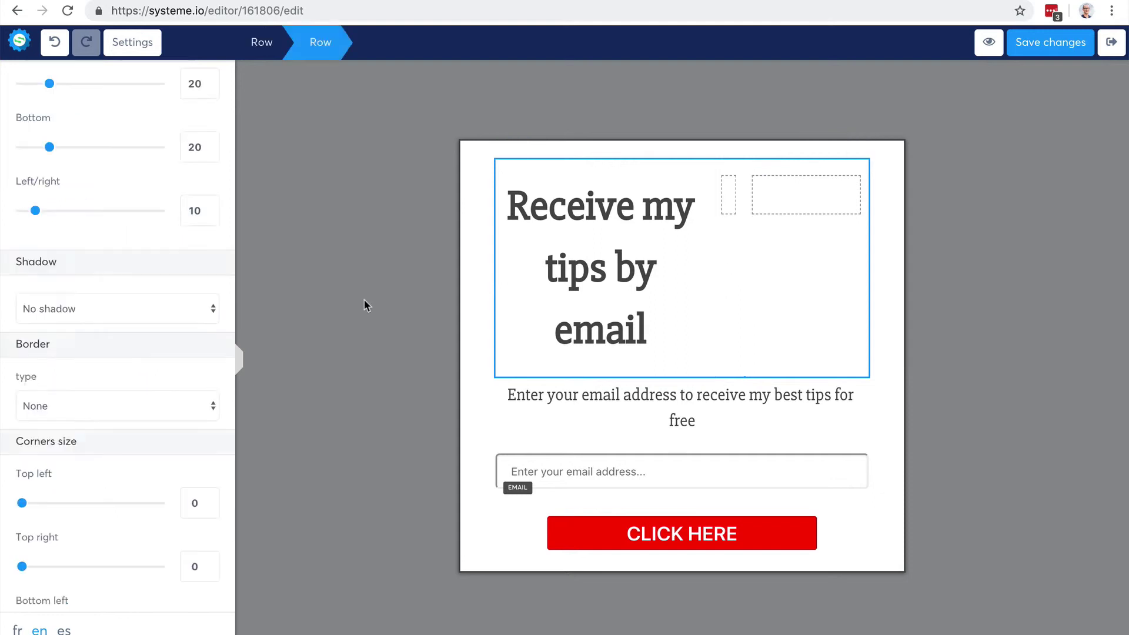
# - Add a video element to the third column of the row, beside the headline
pyautogui.scroll(10, 141, 269)
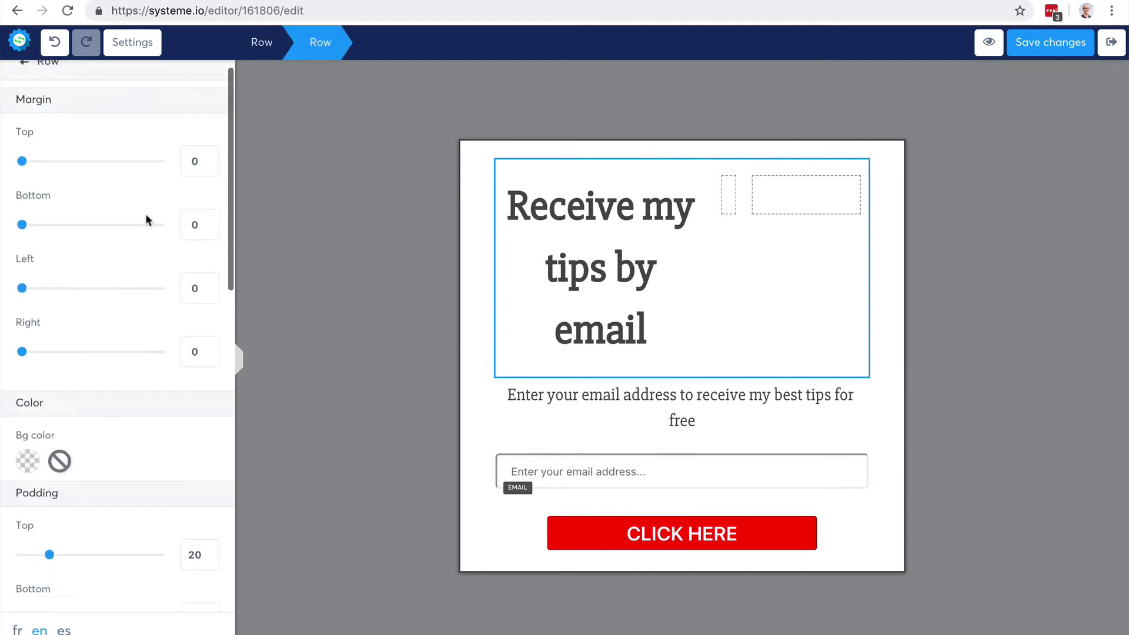
pyautogui.click(24, 77)
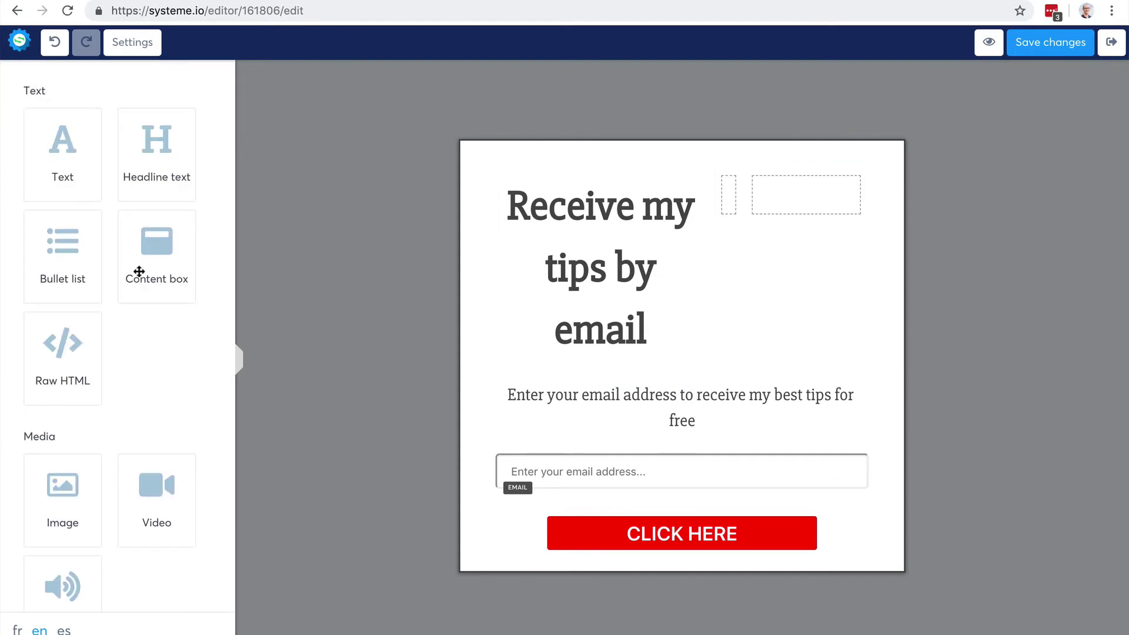
pyautogui.scroll(-2, 146, 300)
pyautogui.scroll(-1, 150, 310)
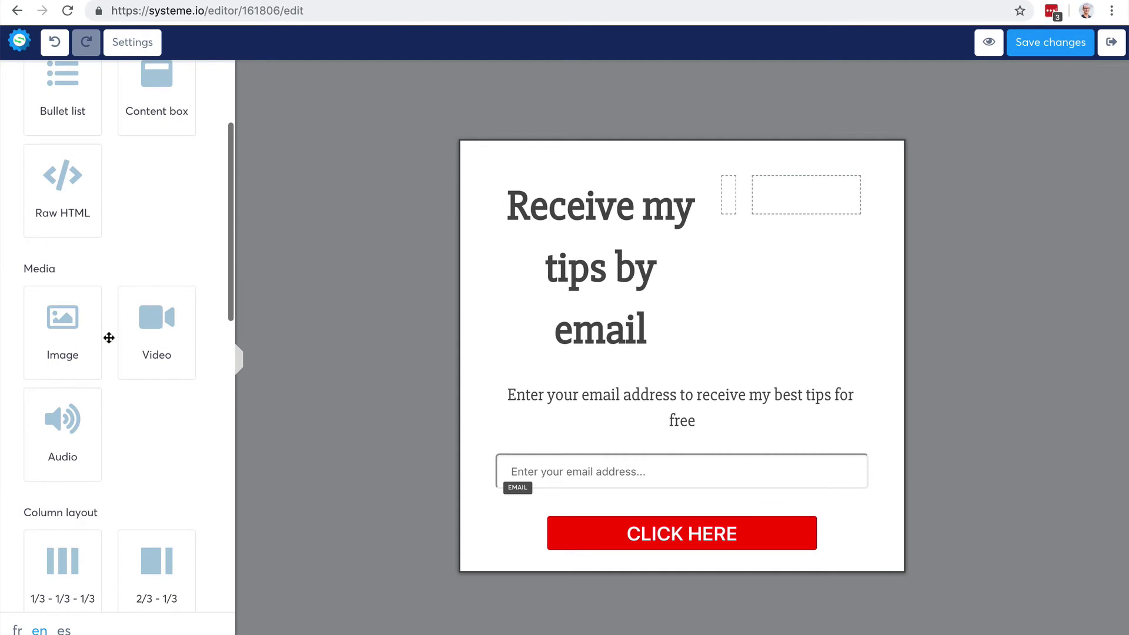
pyautogui.moveTo(141, 338); pyautogui.dragTo(781, 210)
pyautogui.moveTo(743, 222)
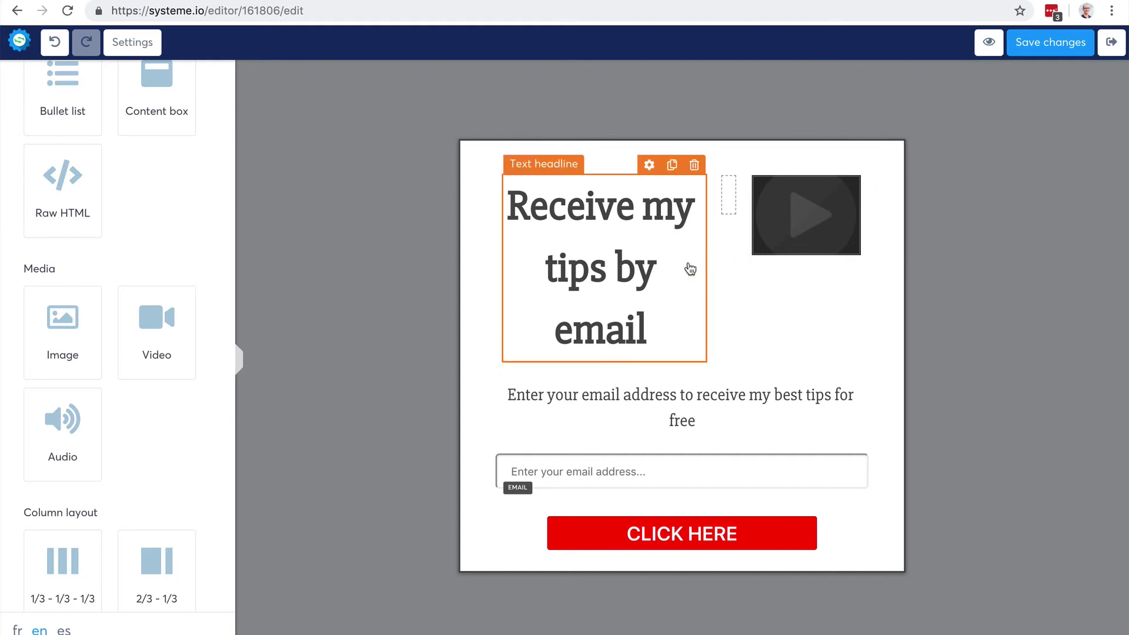
# - Resize the row's columns to make the headline column narrower and the video column wider
pyautogui.click(703, 276)
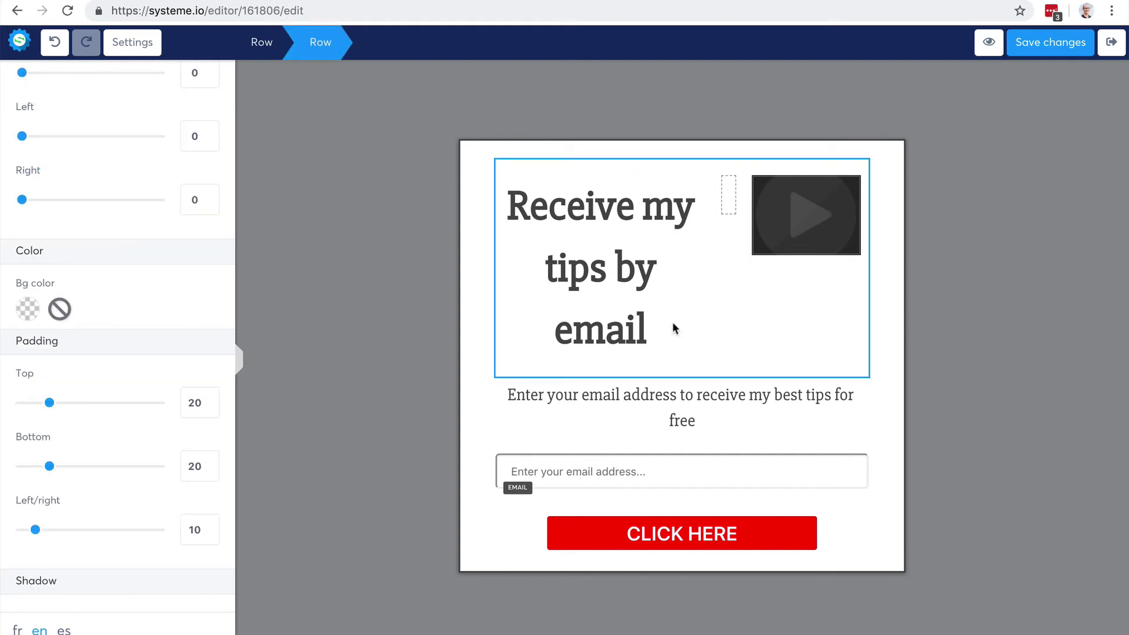
pyautogui.click(623, 146)
pyautogui.moveTo(711, 266)
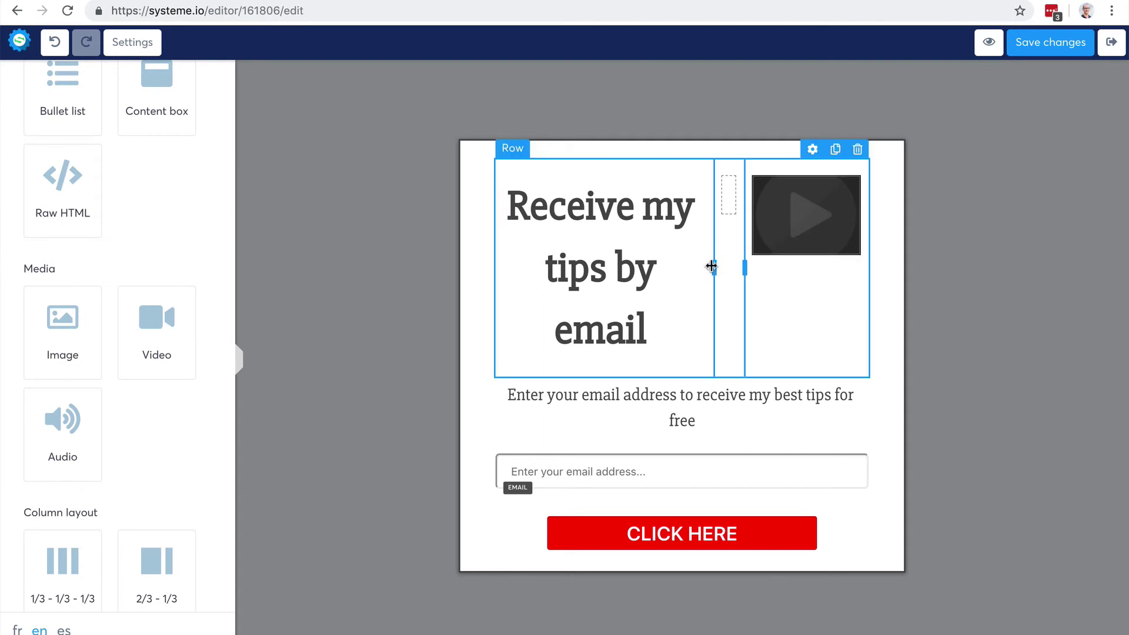
pyautogui.moveTo(711, 266); pyautogui.dragTo(667, 270)
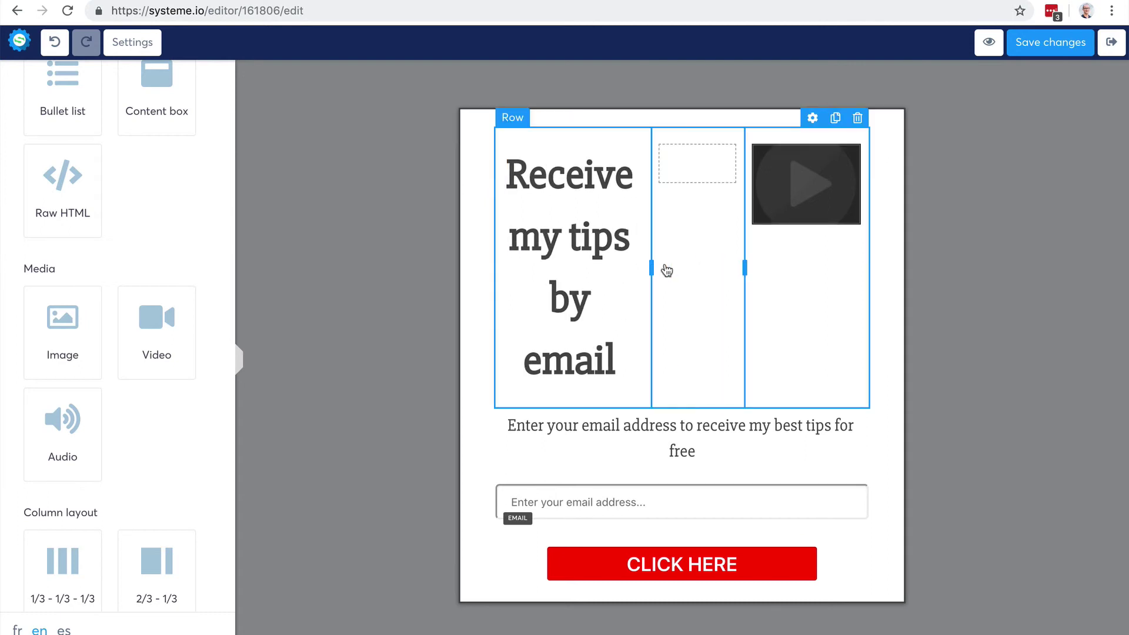
pyautogui.click(688, 272)
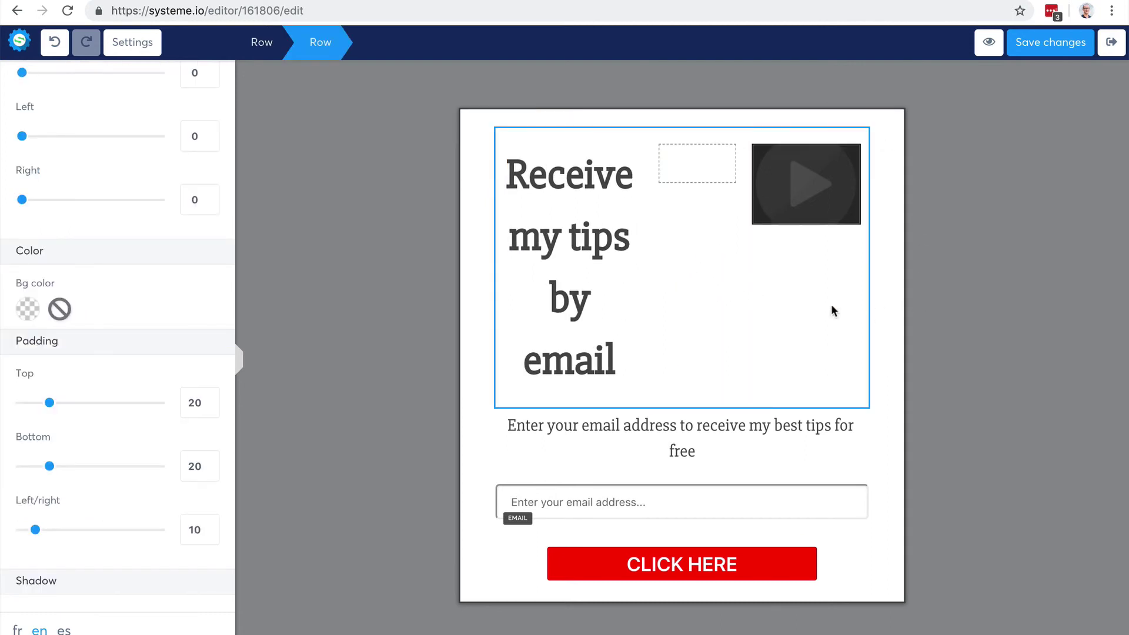
pyautogui.click(608, 94)
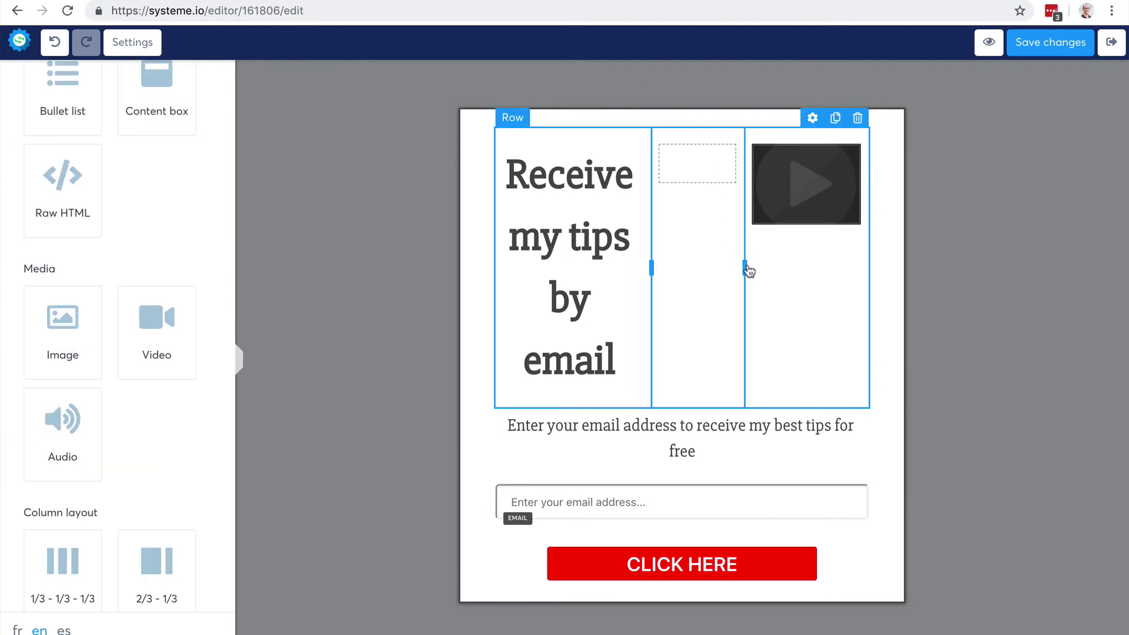
pyautogui.moveTo(738, 265); pyautogui.dragTo(673, 272)
pyautogui.click(673, 272)
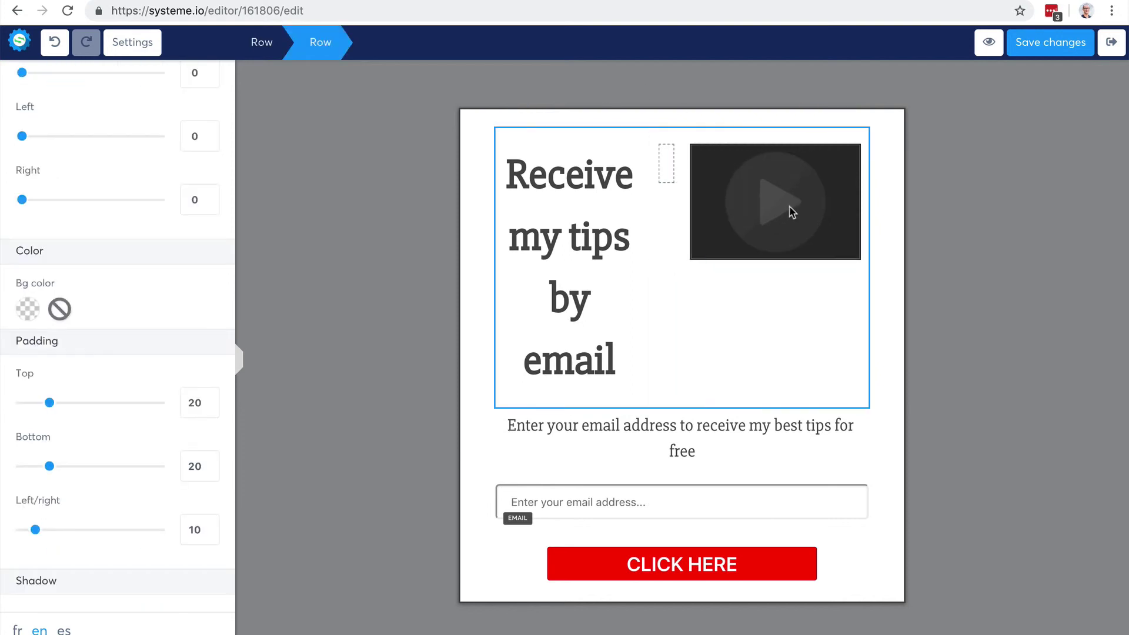
# - Set the video element's top margin to 85 to lower it beside the headline
pyautogui.click(792, 212)
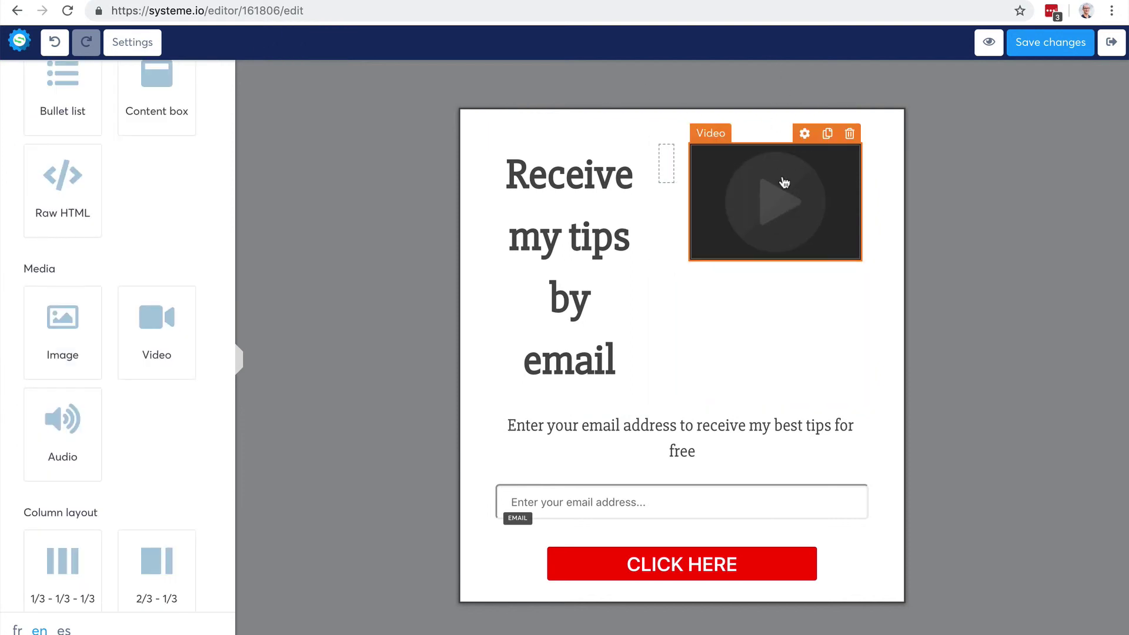
pyautogui.click(804, 134)
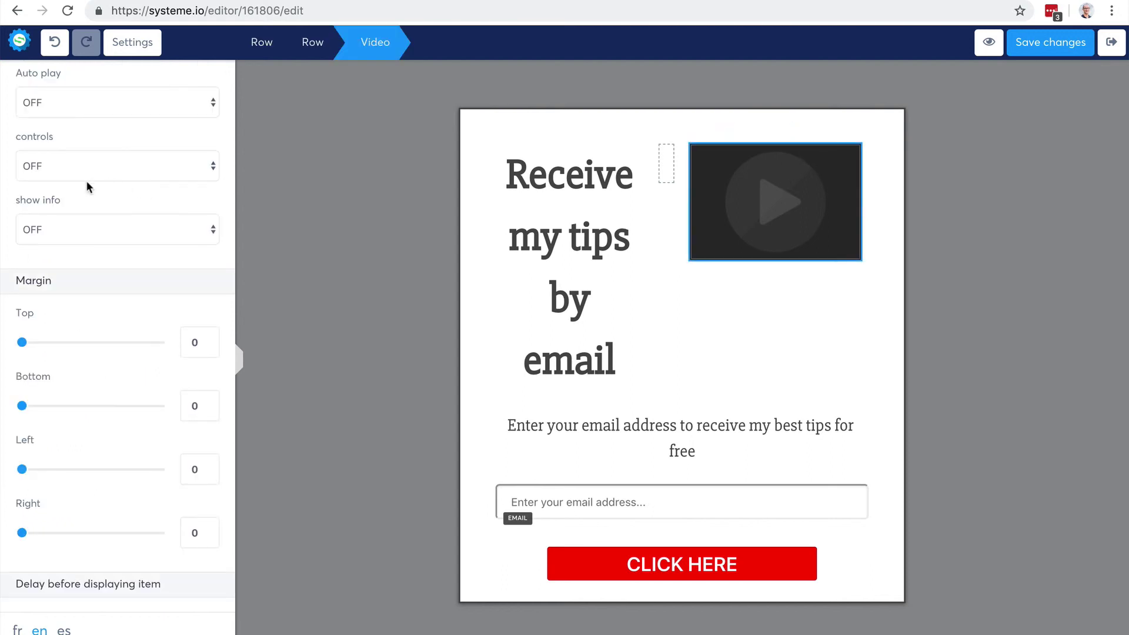
pyautogui.moveTo(21, 342); pyautogui.dragTo(81, 346)
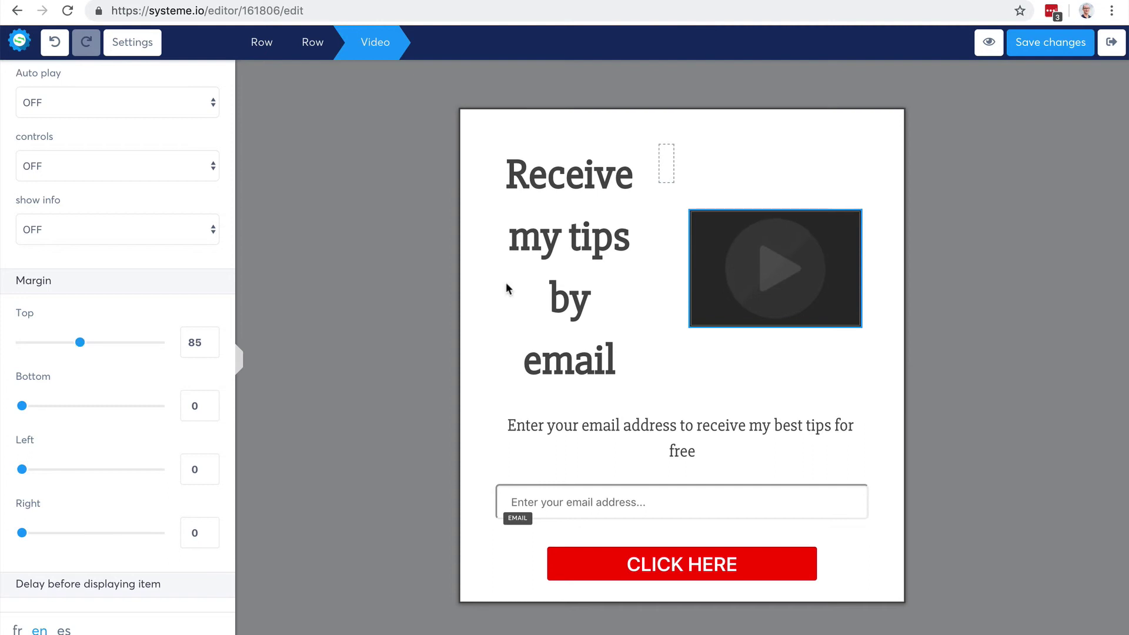
# - Reduce the font size of the "Receive my tips by email" headline to 43
pyautogui.click(573, 256)
pyautogui.click(568, 223)
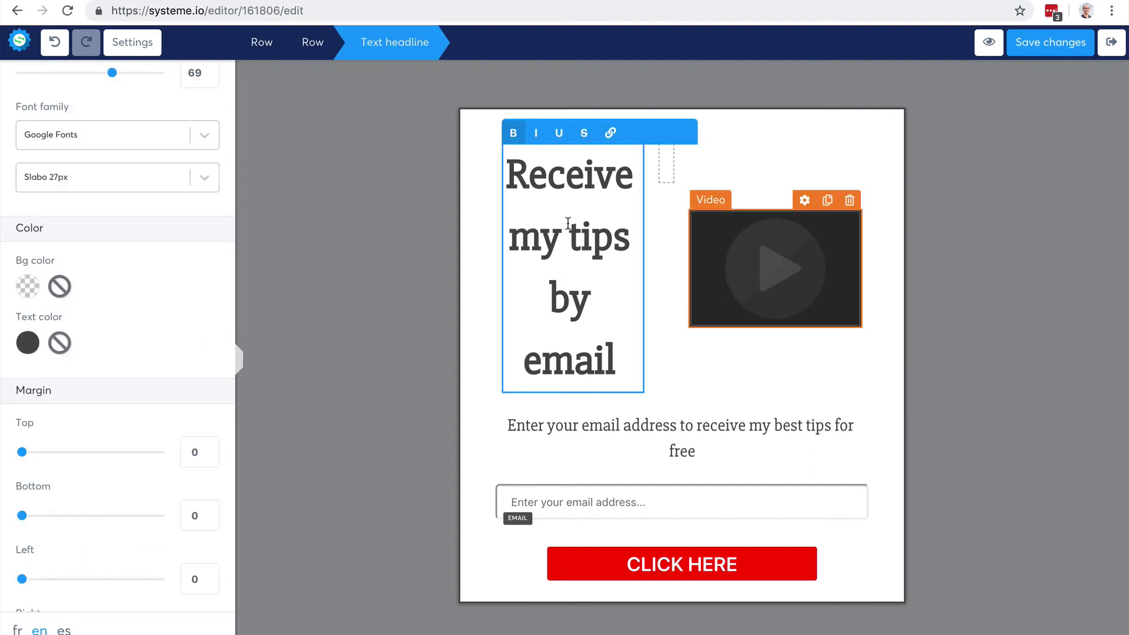
pyautogui.tripleClick(568, 224)
pyautogui.scroll(-7, 150, 399)
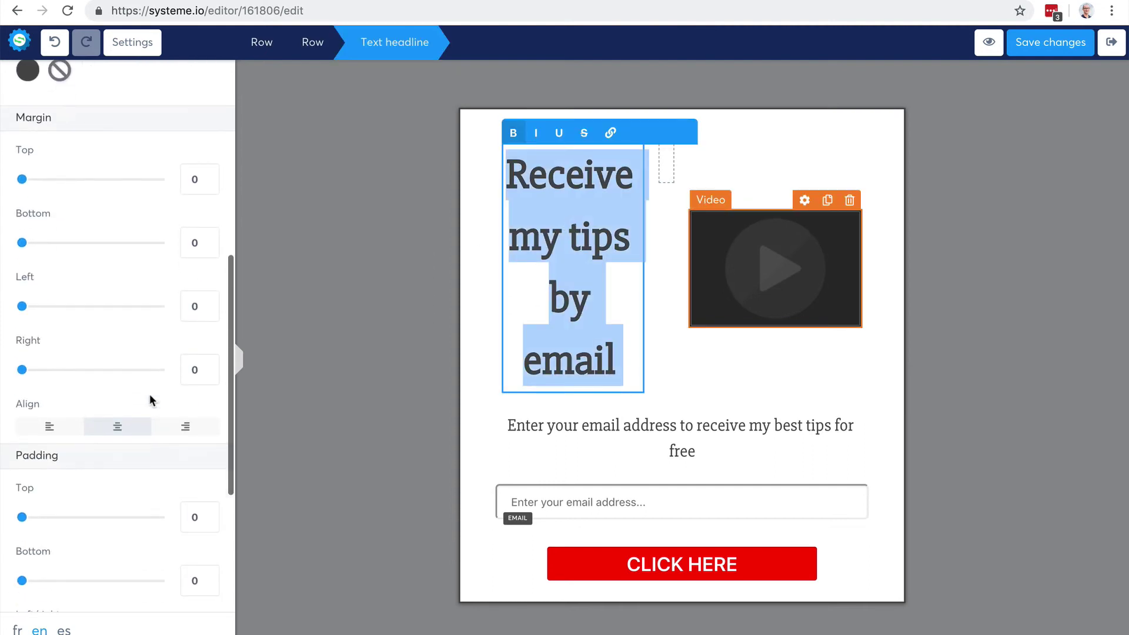
pyautogui.scroll(-3, 149, 394)
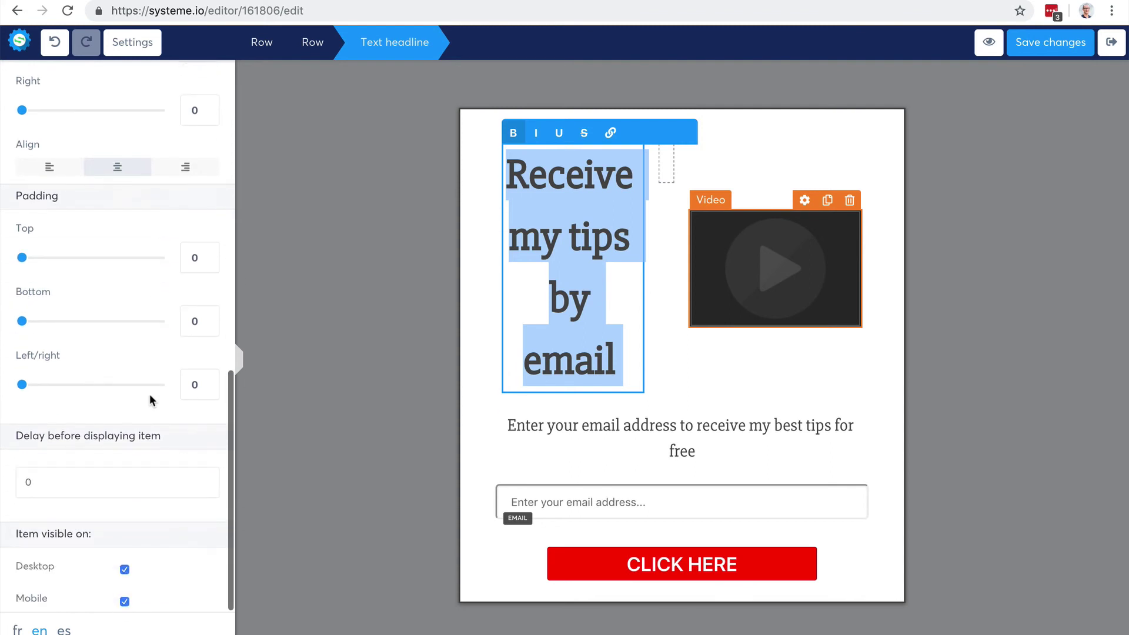
pyautogui.scroll(12, 154, 401)
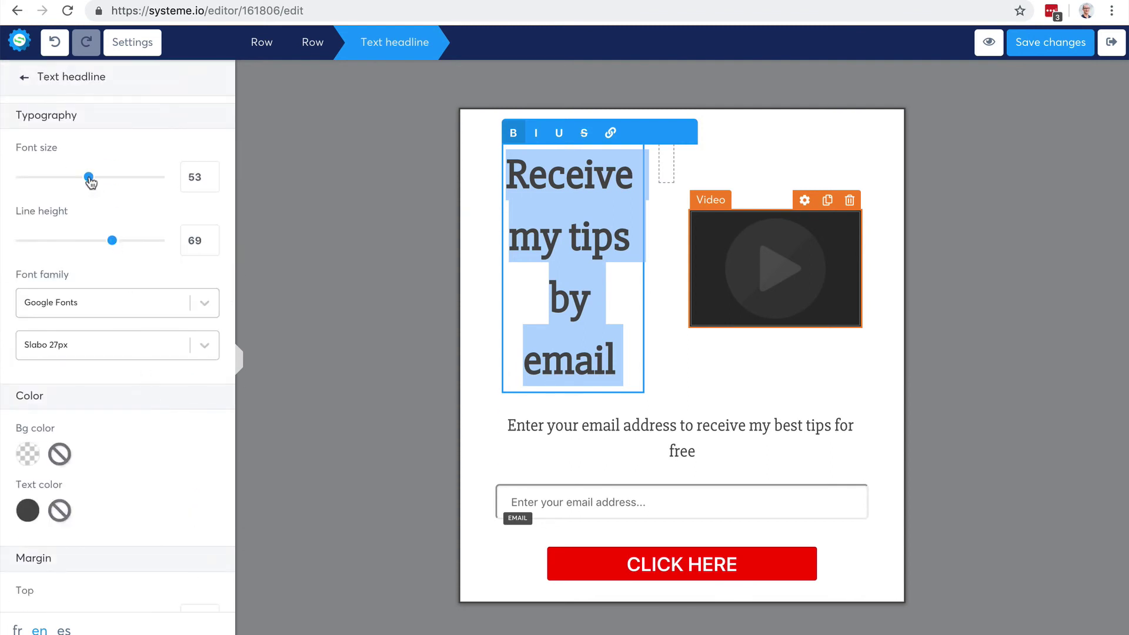
pyautogui.moveTo(89, 177); pyautogui.dragTo(74, 177)
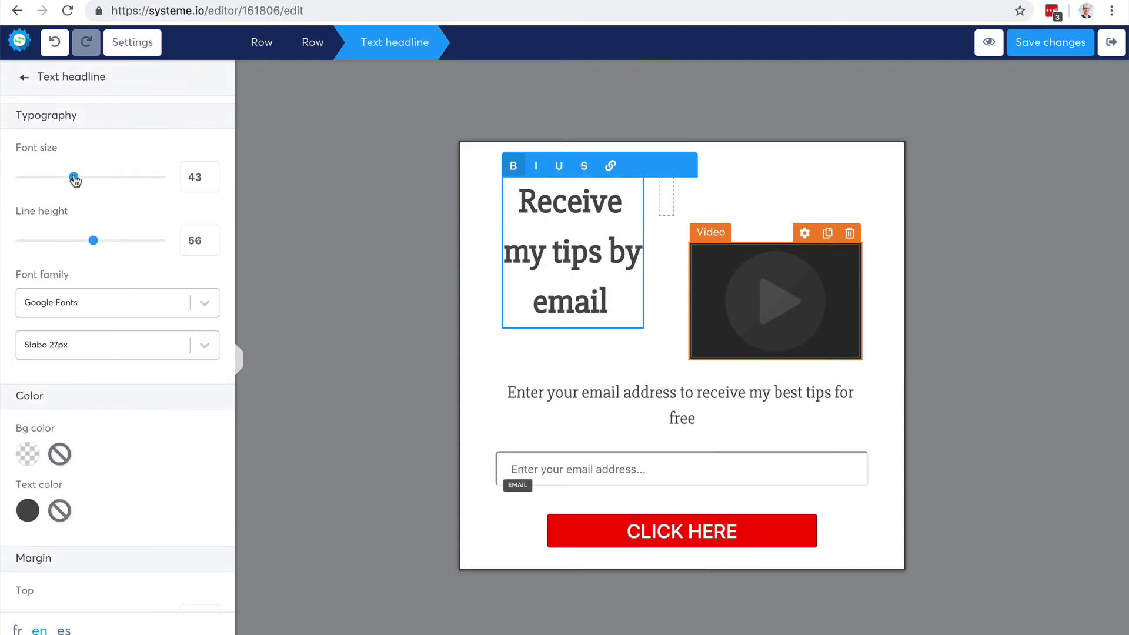
pyautogui.click(789, 276)
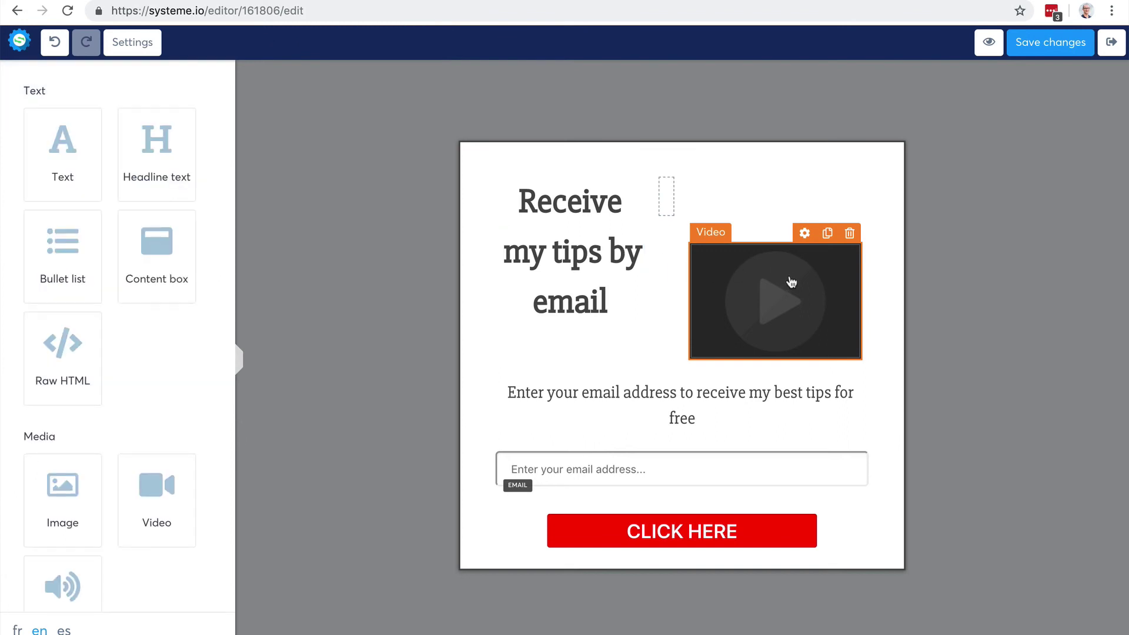
pyautogui.scroll(-9, 105, 360)
pyautogui.scroll(-7, 105, 354)
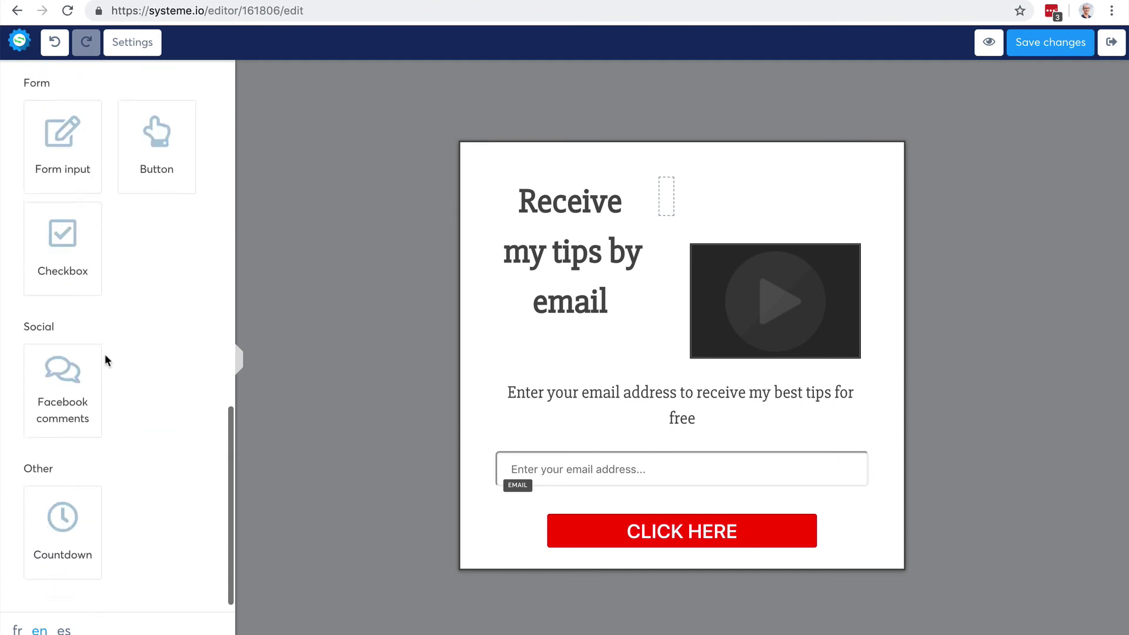
pyautogui.doubleClick(574, 254)
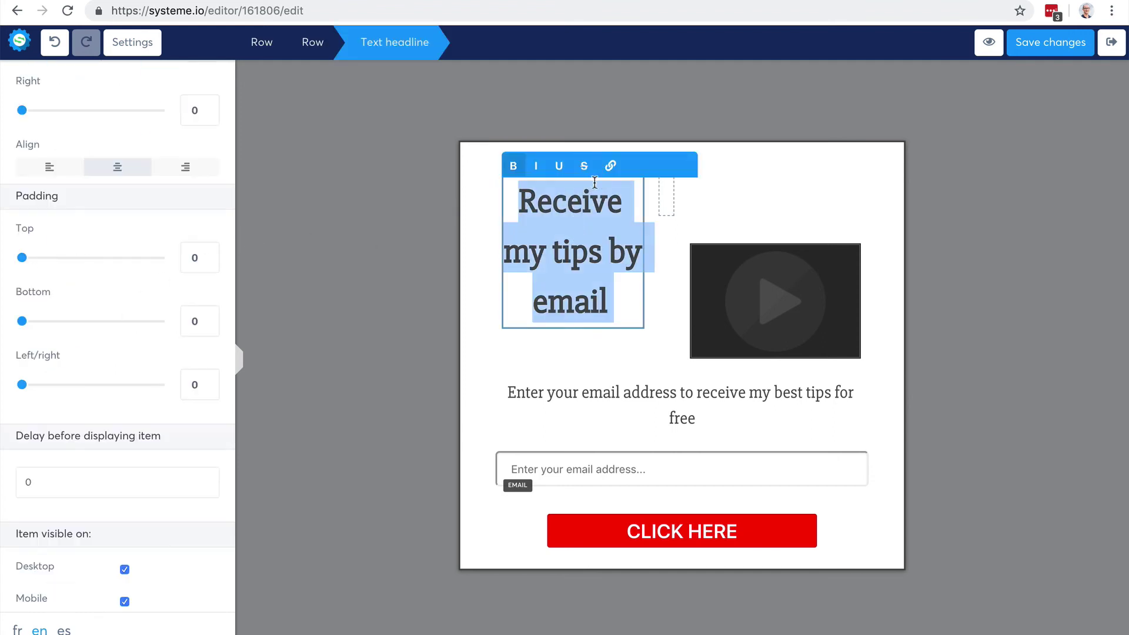
pyautogui.click(591, 199)
pyautogui.click(816, 120)
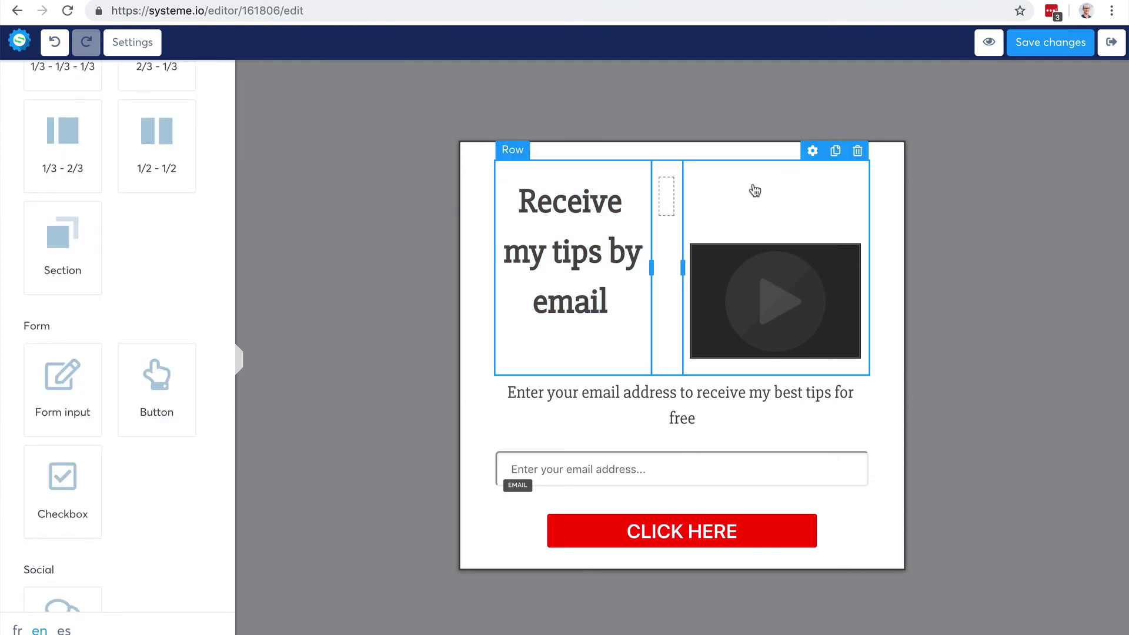
# - Turn the headline's desktop visibility off and back on
pyautogui.click(588, 166)
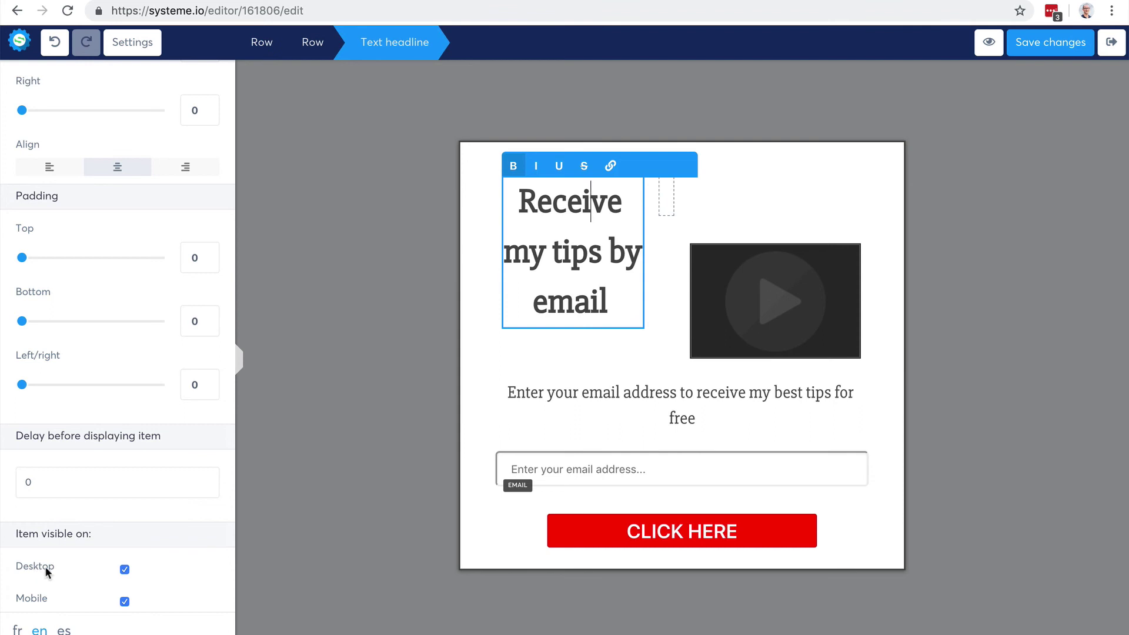
pyautogui.click(125, 570)
pyautogui.click(124, 569)
# - Save the opt-in form's changes and exit the editor to the List building funnel
pyautogui.click(1026, 46)
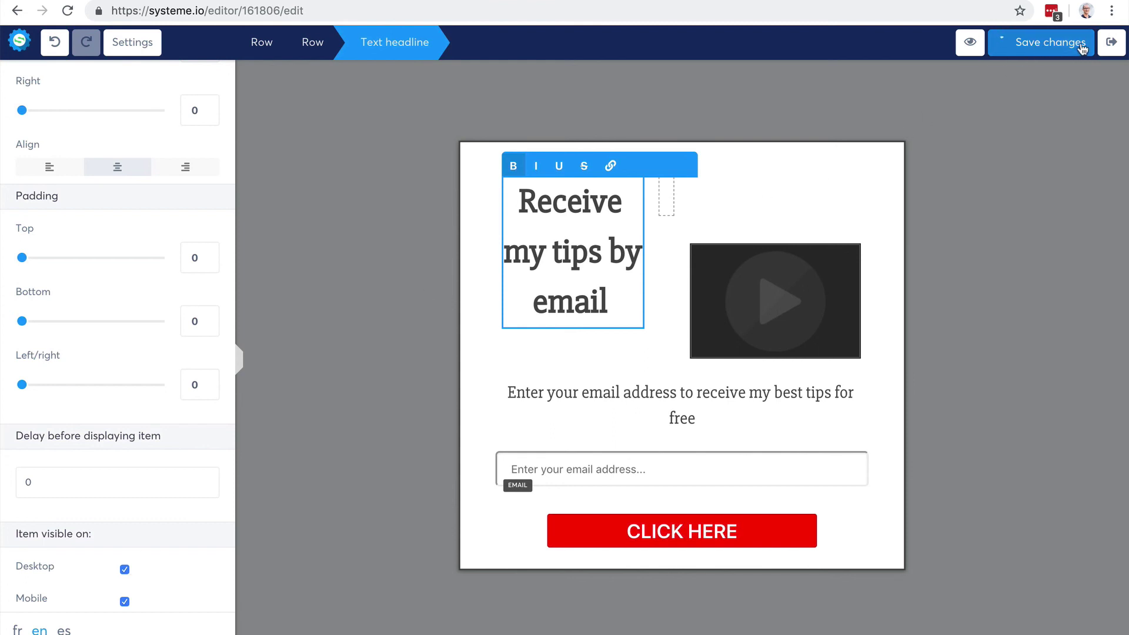
pyautogui.click(1111, 43)
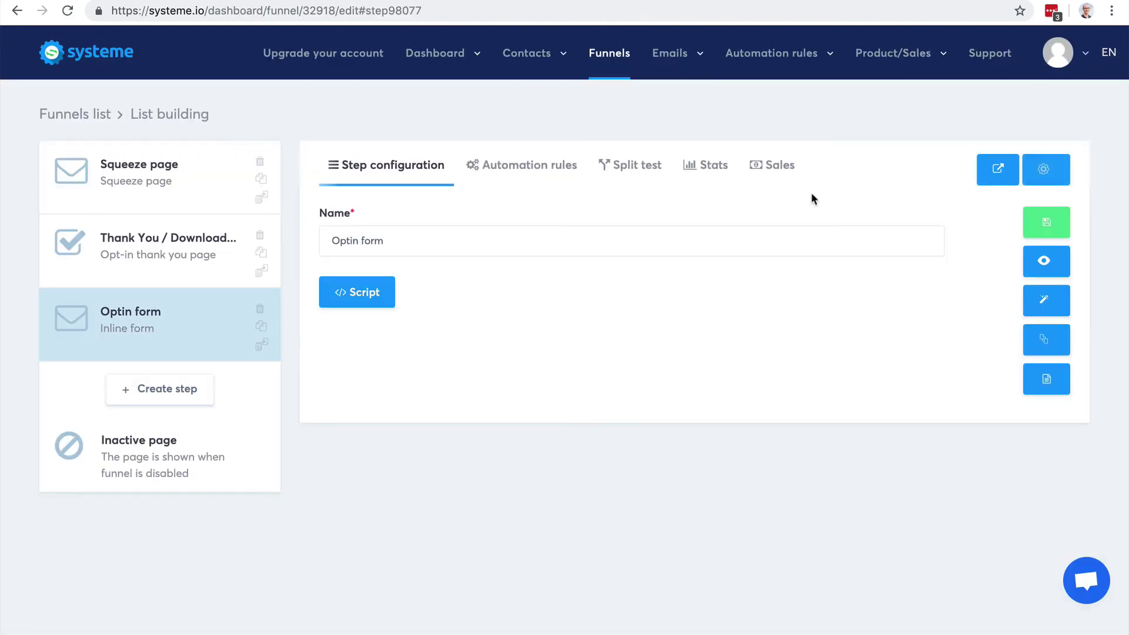